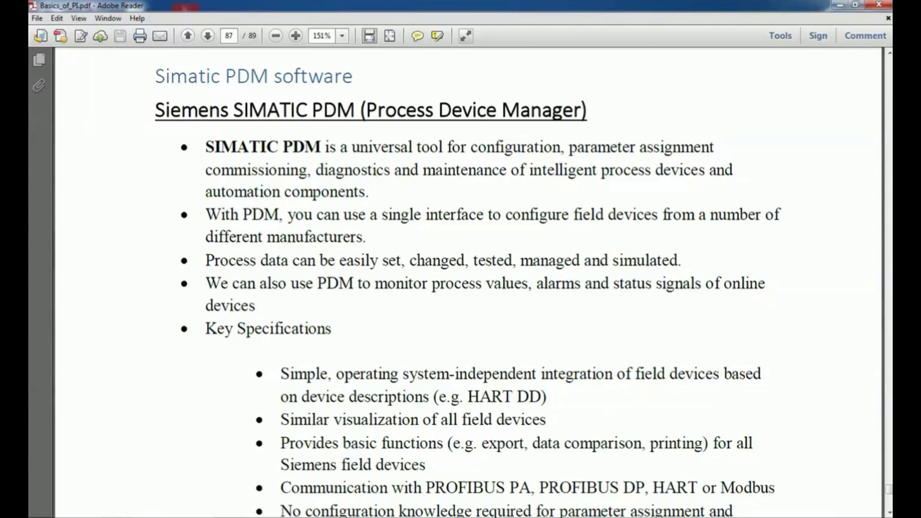
{"action": "scroll", "coordinate": [428, 354], "scroll_direction": "down", "scroll_amount": 3}
{"action": "scroll", "coordinate": [279, 352], "scroll_direction": "down", "scroll_amount": 1}
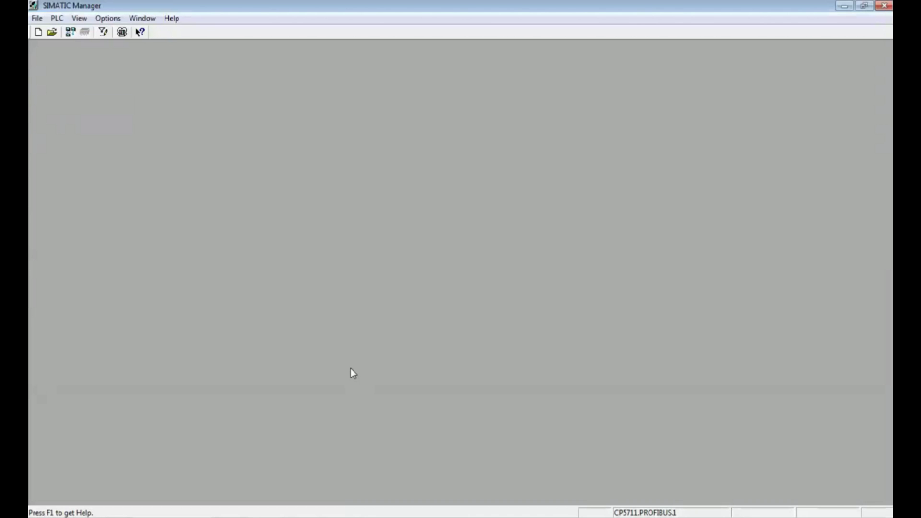
Create a new project named PDM 1 in the default storage location and maximize its project window
{"action": "left_click", "coordinate": [37, 18]}
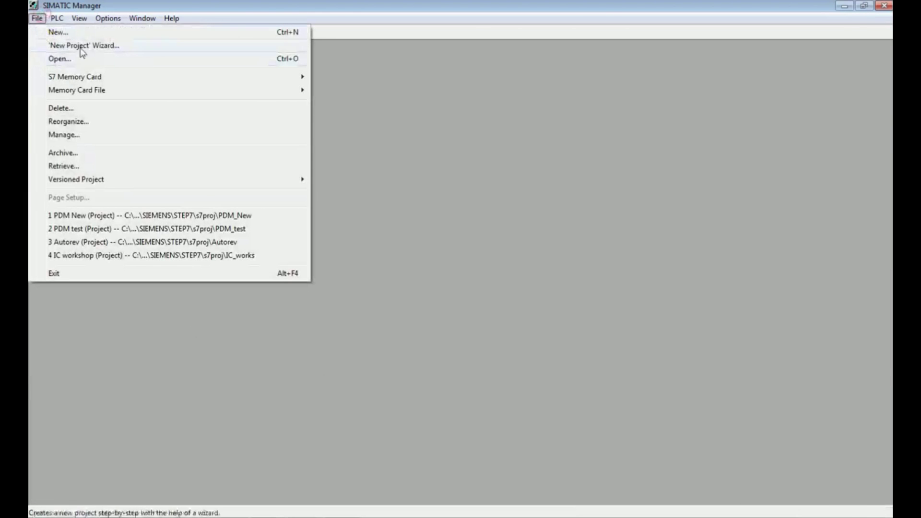
{"action": "left_click", "coordinate": [63, 33]}
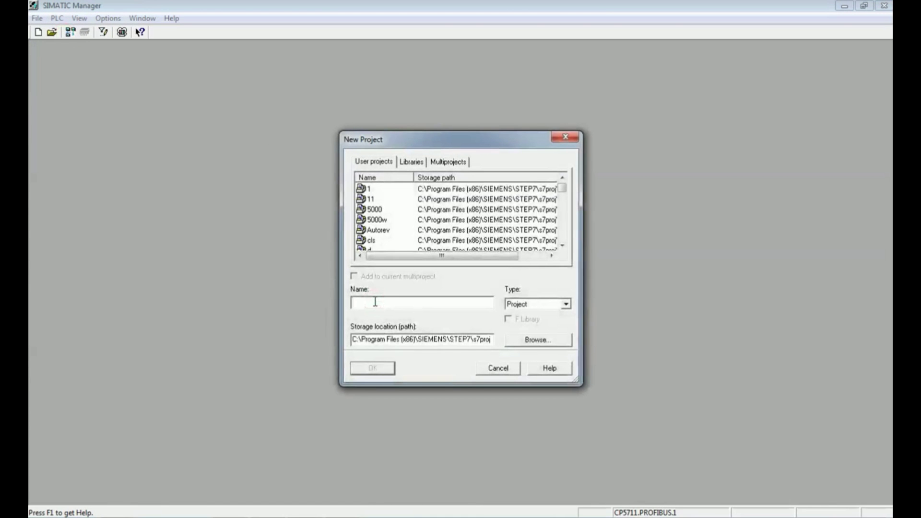
{"action": "type", "text": "PDM 1"}
{"action": "left_click", "coordinate": [371, 371]}
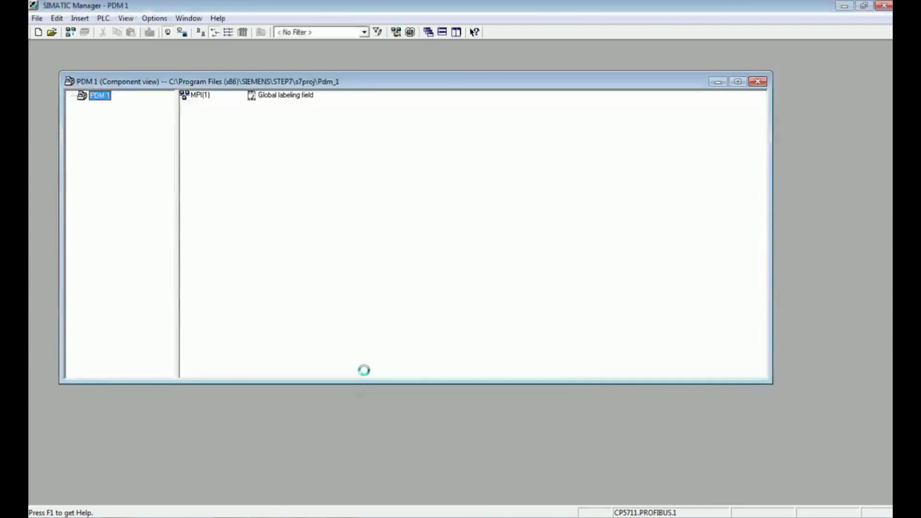
{"action": "left_click", "coordinate": [738, 82]}
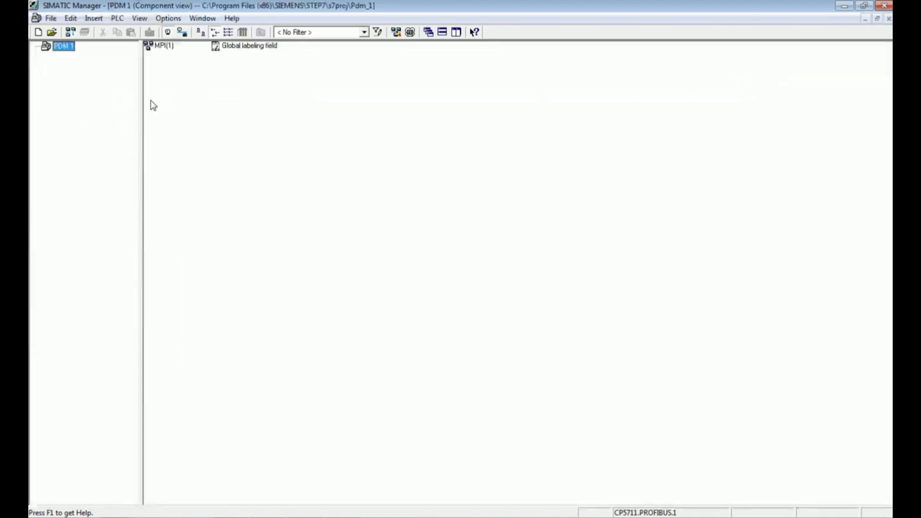
{"action": "left_click", "coordinate": [225, 173]}
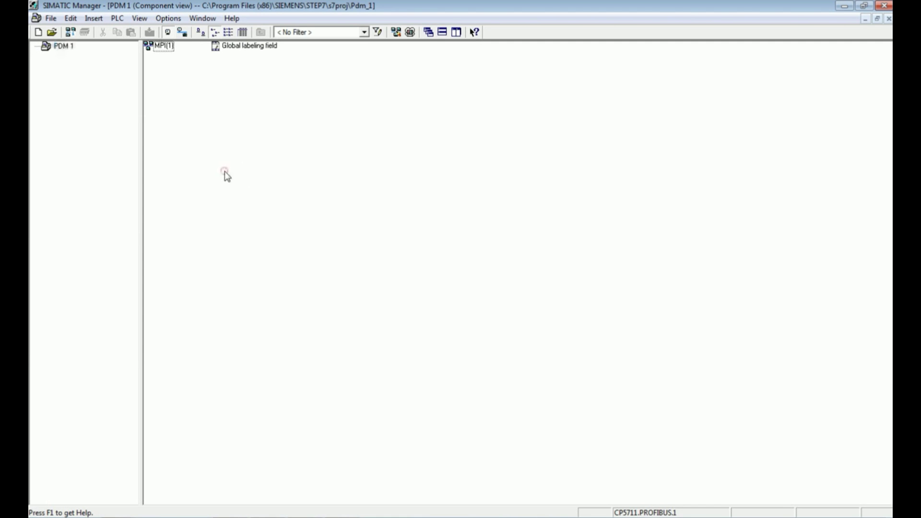
Select CP5711.PROFIBUS.1 as the PG/PC interface parameter assignment, check its PROFIBUS properties and accept the settings
{"action": "left_click", "coordinate": [169, 19]}
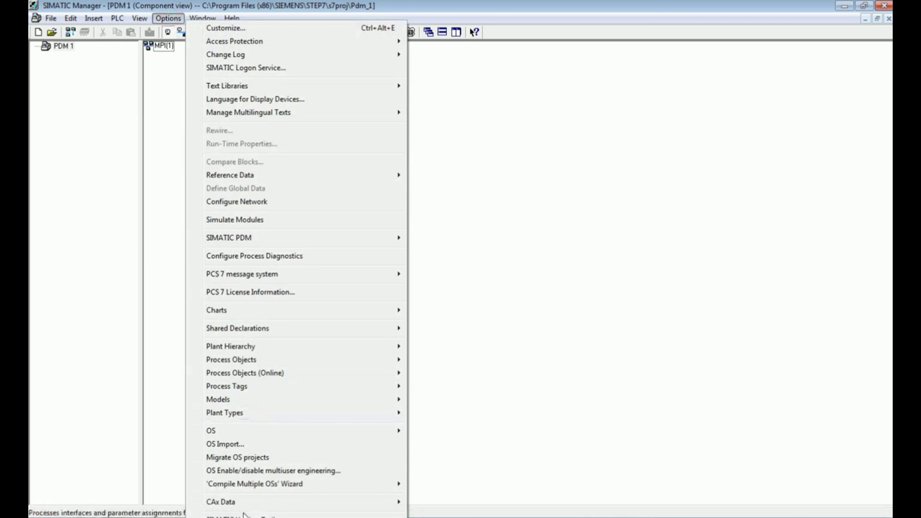
{"action": "left_click", "coordinate": [590, 338]}
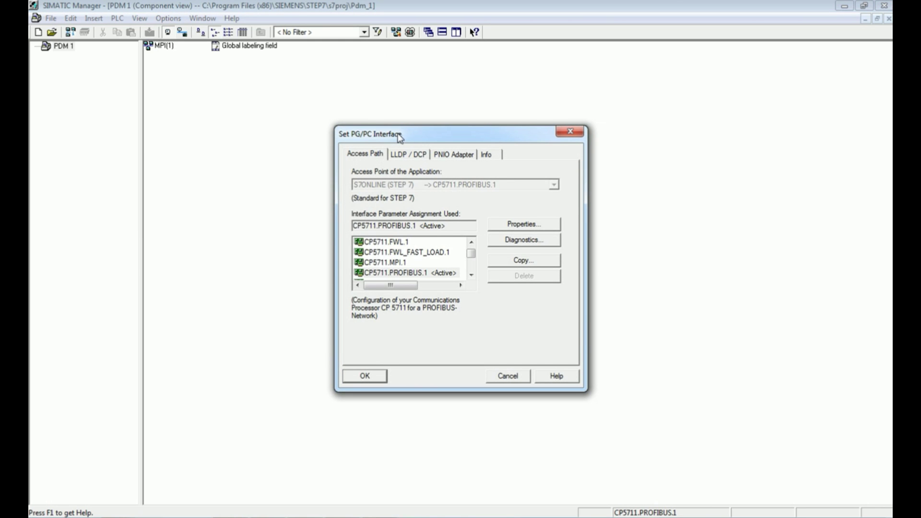
{"action": "left_click", "coordinate": [389, 273]}
{"action": "mouse_move", "coordinate": [415, 285]}
{"action": "left_mouse_down"}
{"action": "mouse_move", "coordinate": [438, 286]}
{"action": "mouse_move", "coordinate": [398, 285]}
{"action": "left_mouse_up"}
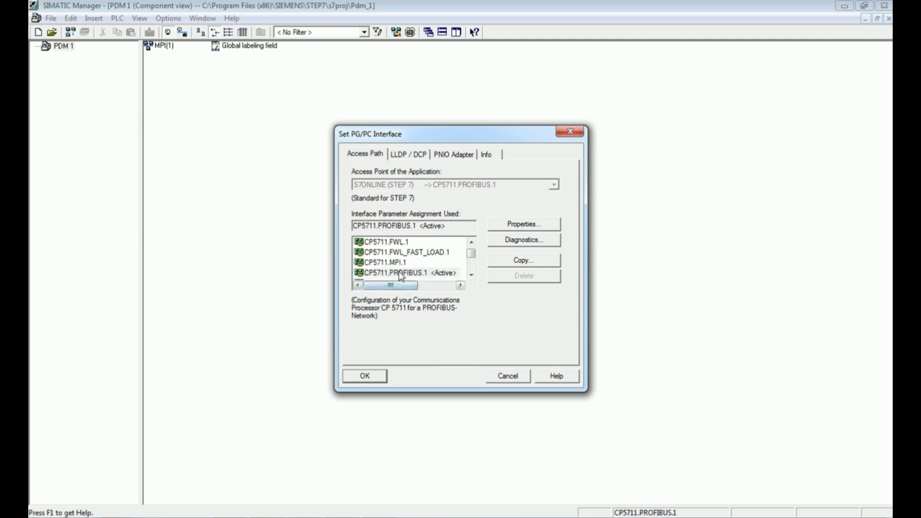
{"action": "left_click", "coordinate": [528, 227]}
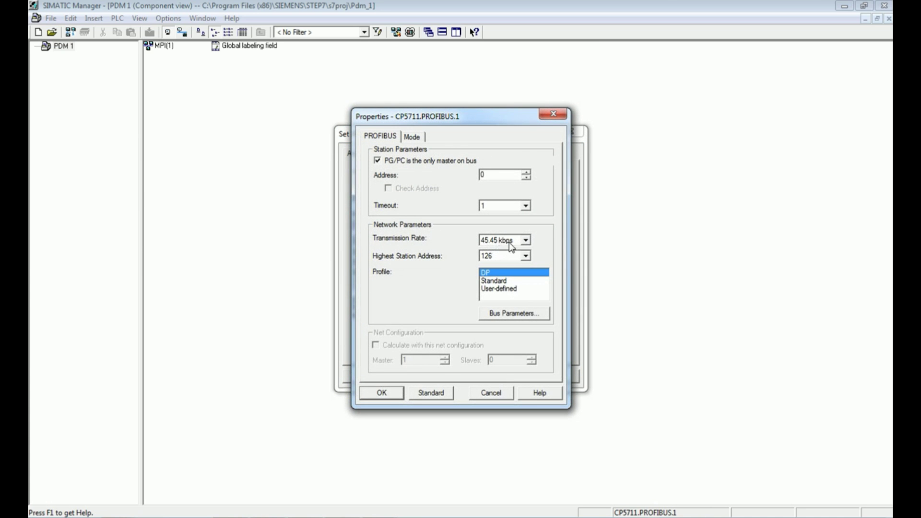
{"action": "left_click", "coordinate": [383, 392]}
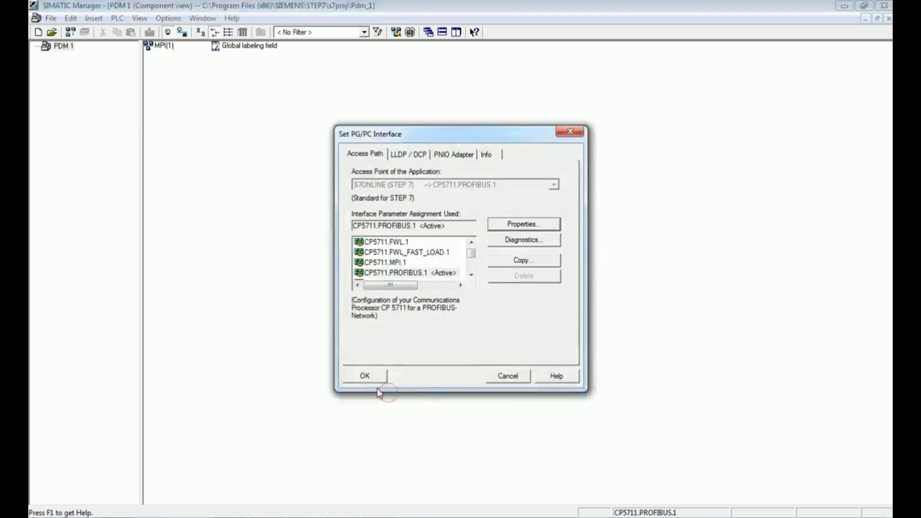
{"action": "left_click", "coordinate": [373, 376]}
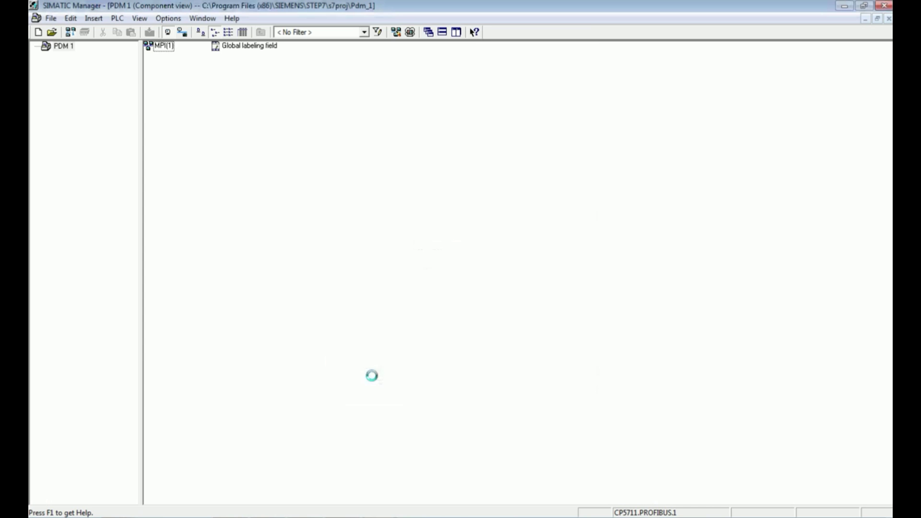
Switch the PDM 1 project to the Process Device Network View and select the project's root object
{"action": "left_click", "coordinate": [145, 48]}
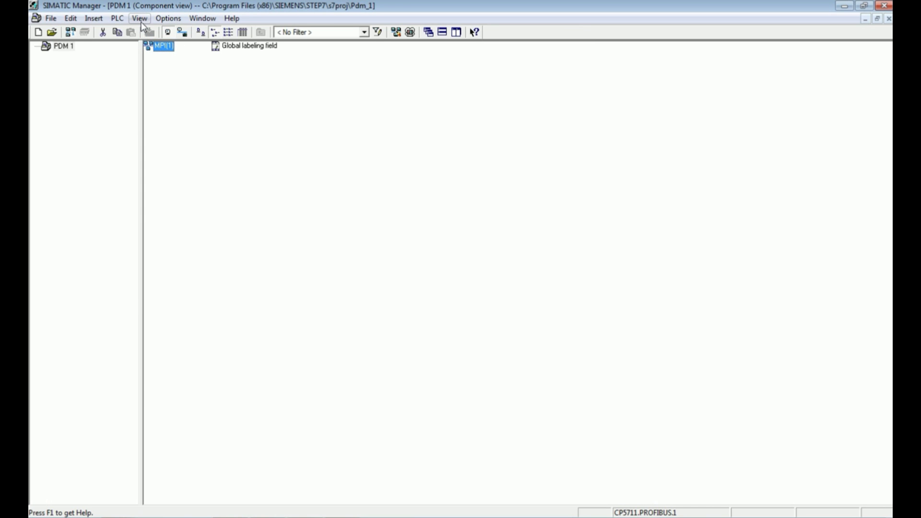
{"action": "left_click", "coordinate": [139, 18]}
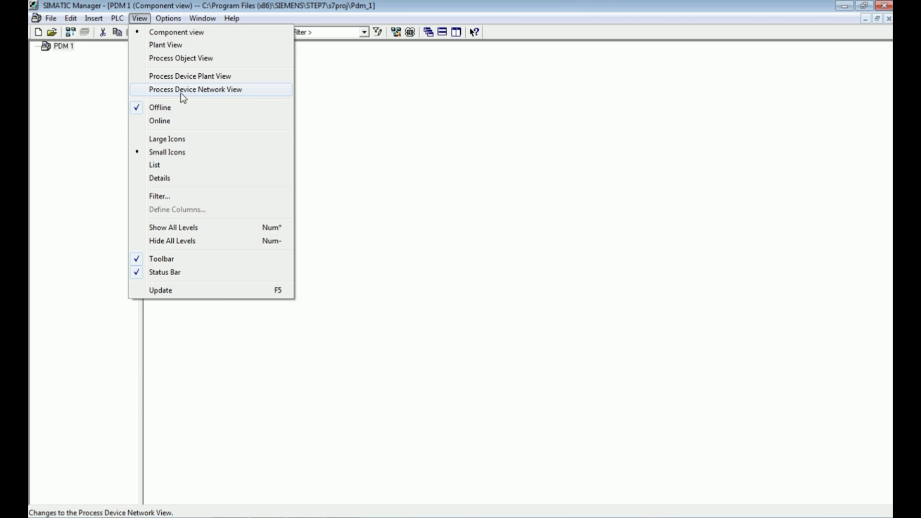
{"action": "left_click", "coordinate": [242, 91]}
{"action": "left_click", "coordinate": [249, 94]}
{"action": "left_click", "coordinate": [57, 47]}
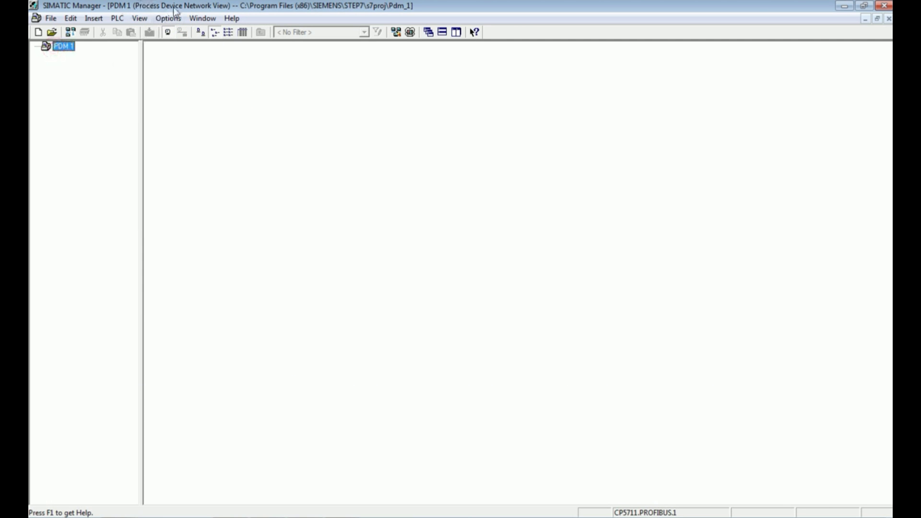
Insert a networks object under the PDM 1 project, keeping its default name
{"action": "right_click", "coordinate": [62, 48]}
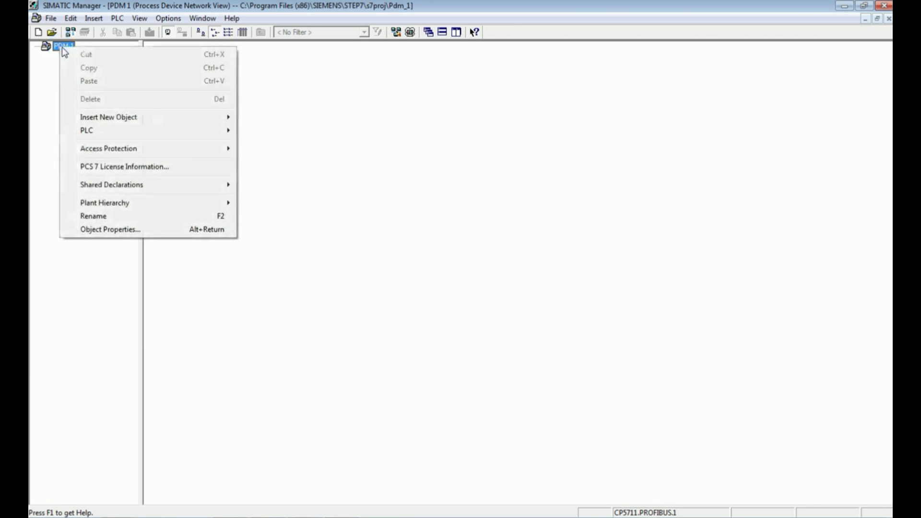
{"action": "mouse_move", "coordinate": [115, 118]}
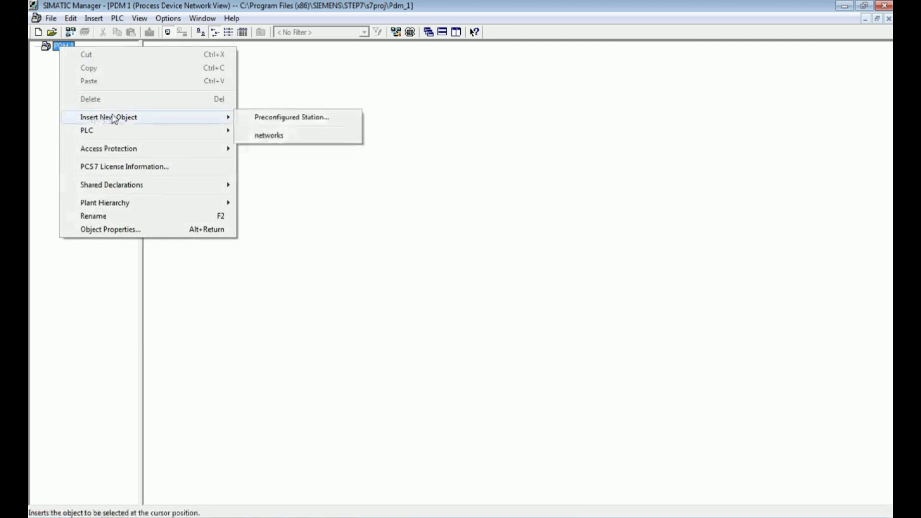
{"action": "left_click", "coordinate": [278, 136]}
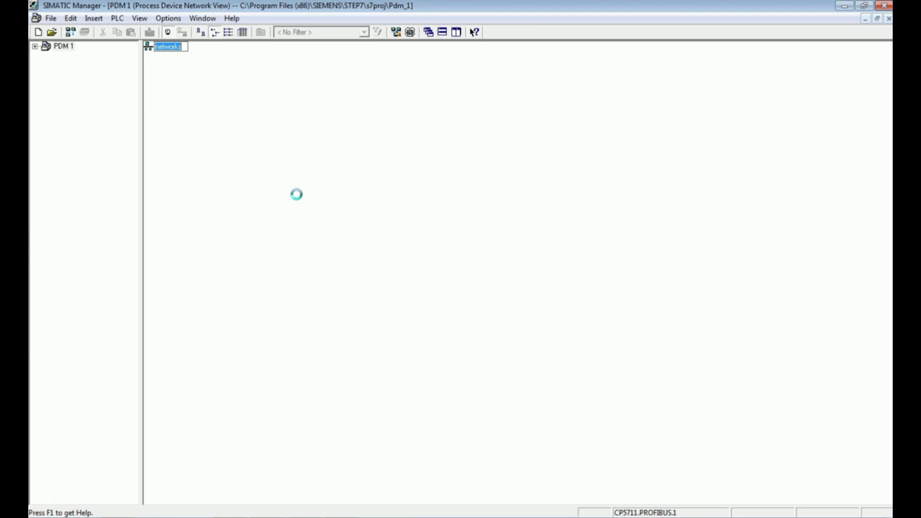
{"action": "left_click", "coordinate": [297, 194]}
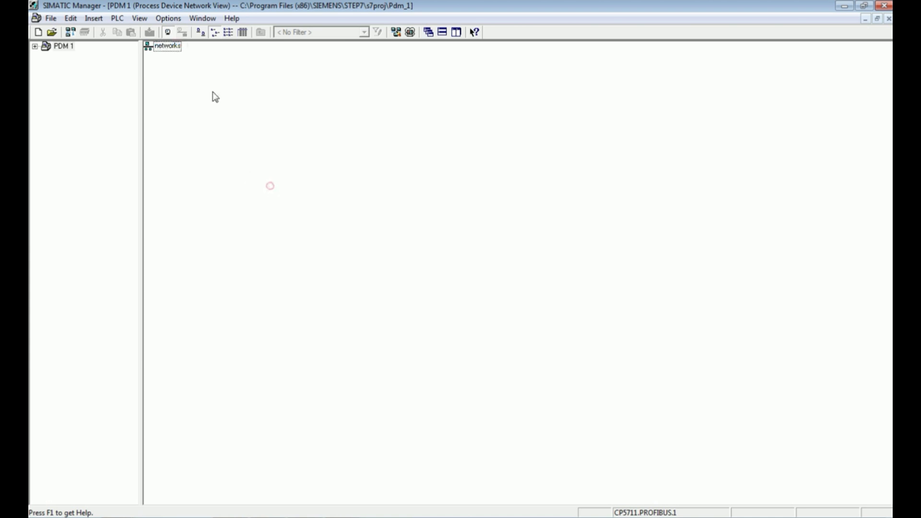
Insert one communication network under networks, with PROFIBUS DP network assigned as its device type
{"action": "double_click", "coordinate": [167, 46]}
{"action": "right_click", "coordinate": [74, 57]}
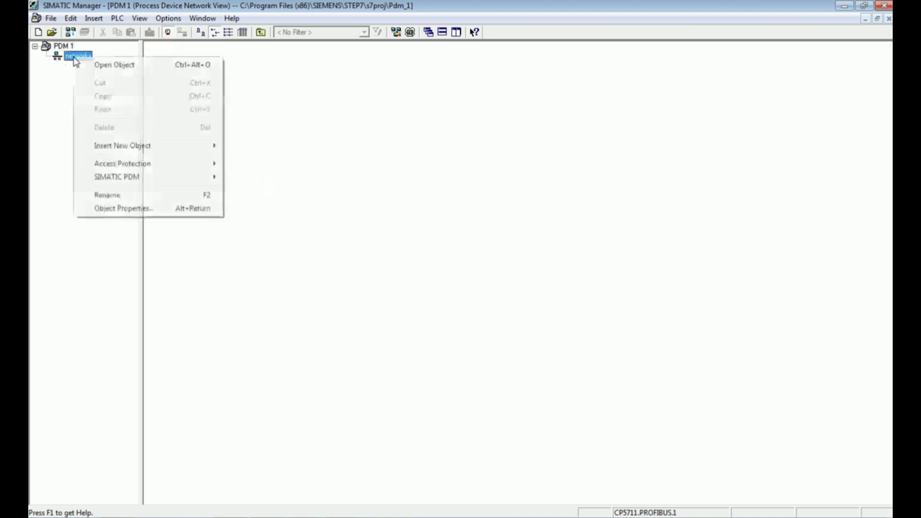
{"action": "mouse_move", "coordinate": [148, 146]}
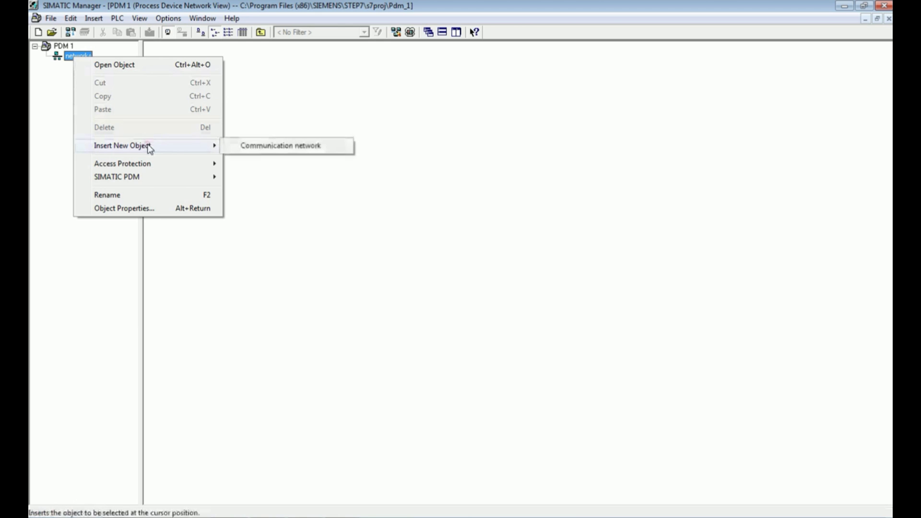
{"action": "left_click", "coordinate": [282, 145]}
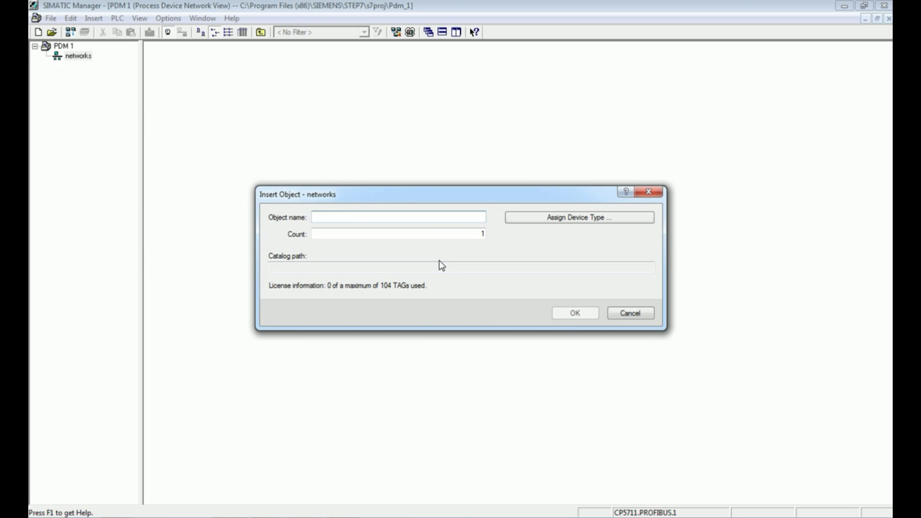
{"action": "left_click", "coordinate": [567, 222]}
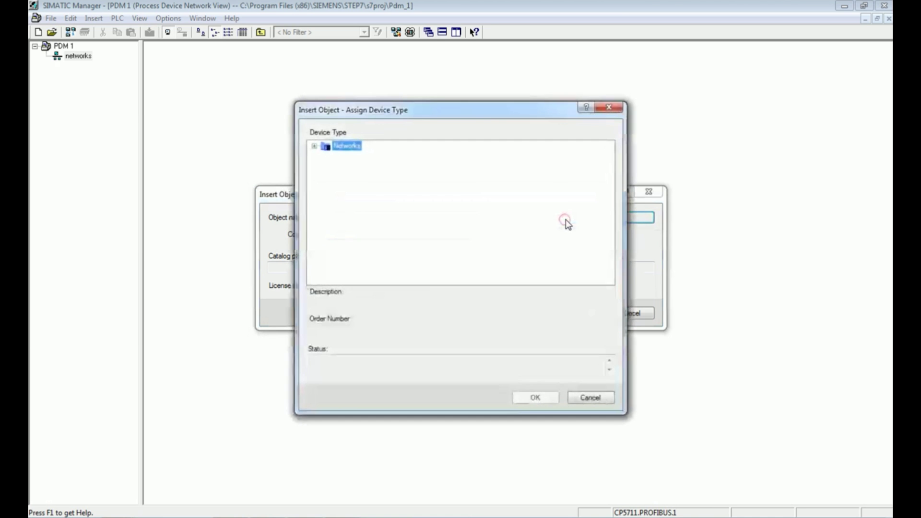
{"action": "left_click", "coordinate": [315, 147]}
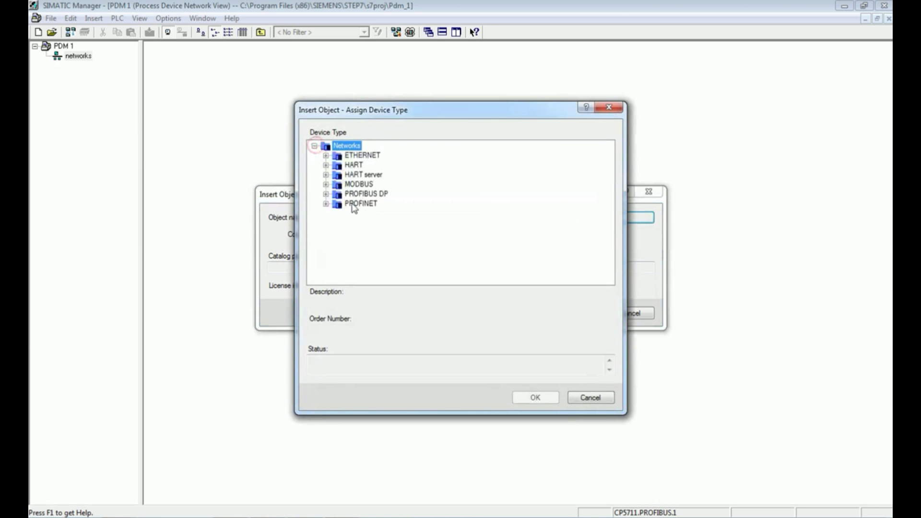
{"action": "left_click", "coordinate": [338, 196]}
{"action": "left_click", "coordinate": [326, 194]}
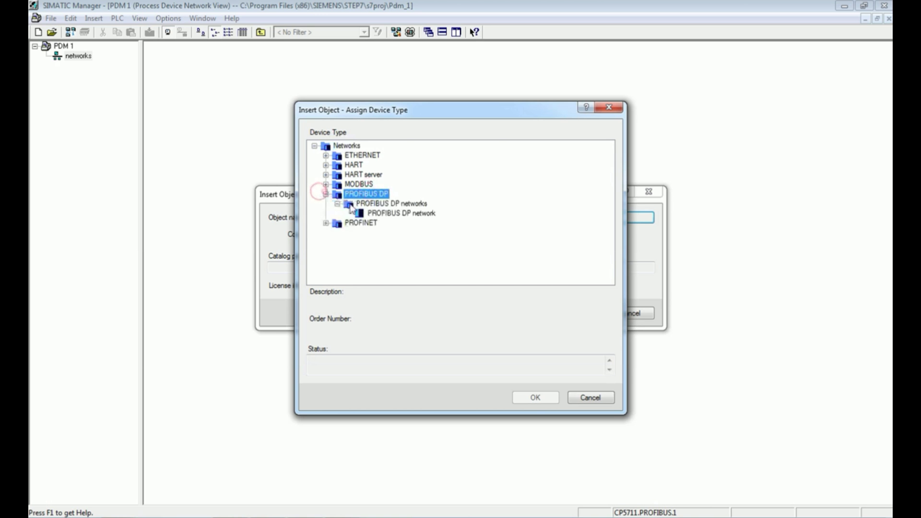
{"action": "left_click", "coordinate": [391, 213]}
{"action": "left_click", "coordinate": [540, 400]}
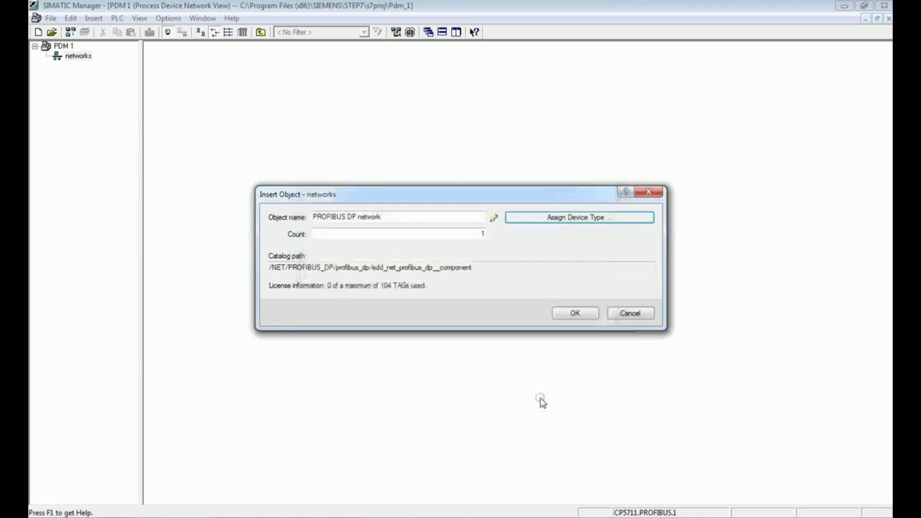
{"action": "left_click", "coordinate": [575, 314]}
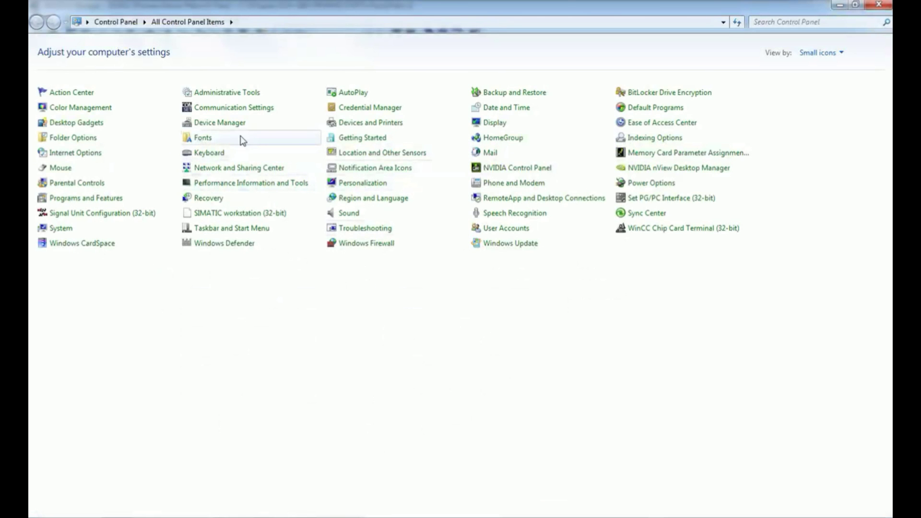
Check the computer's COM and LPT ports in Device Manager, then close it and the Control Panel
{"action": "left_click", "coordinate": [231, 123]}
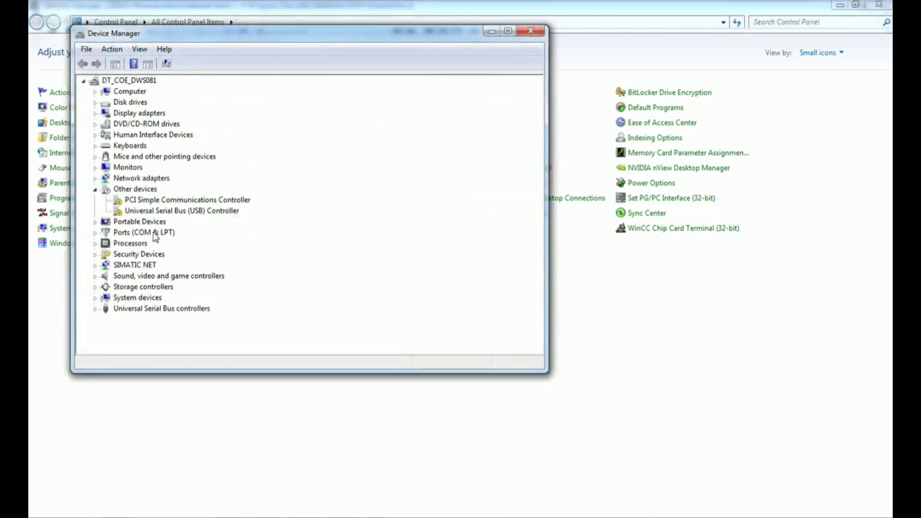
{"action": "left_click", "coordinate": [137, 234]}
{"action": "double_click", "coordinate": [137, 233]}
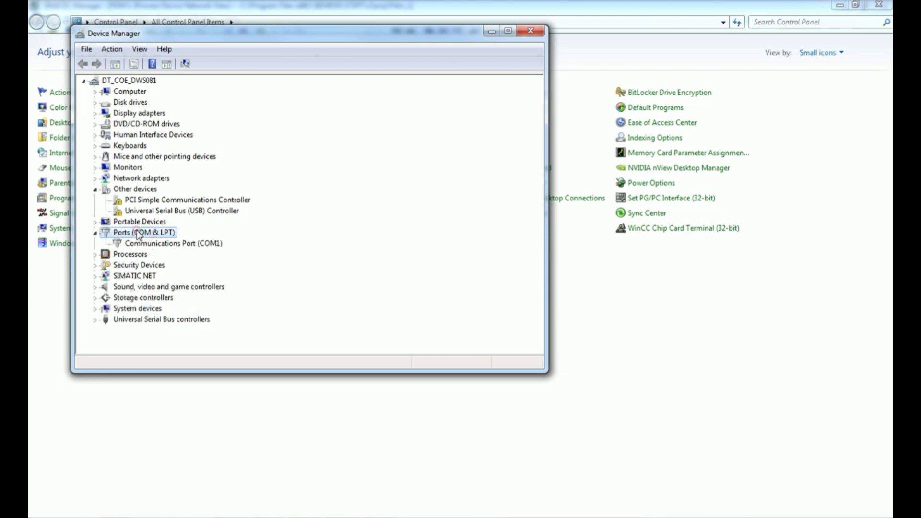
{"action": "left_click", "coordinate": [182, 243]}
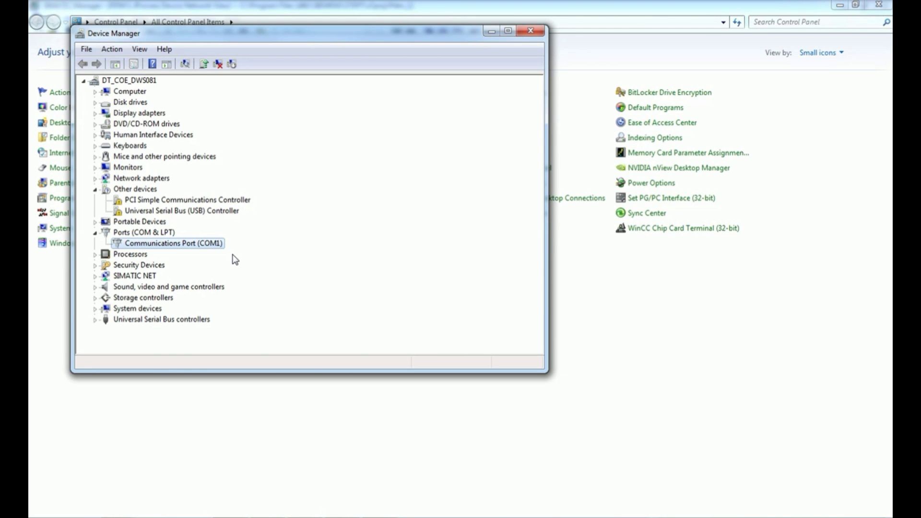
{"action": "left_click", "coordinate": [529, 29]}
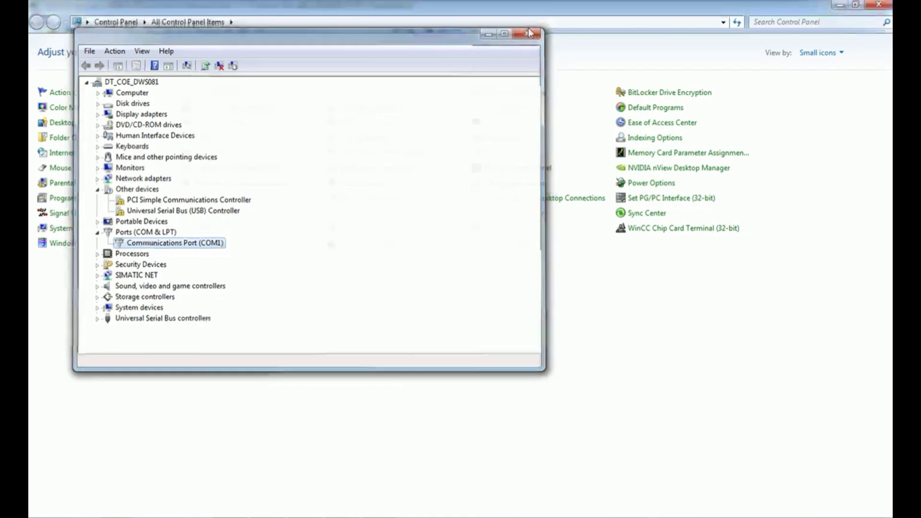
{"action": "left_click", "coordinate": [879, 5]}
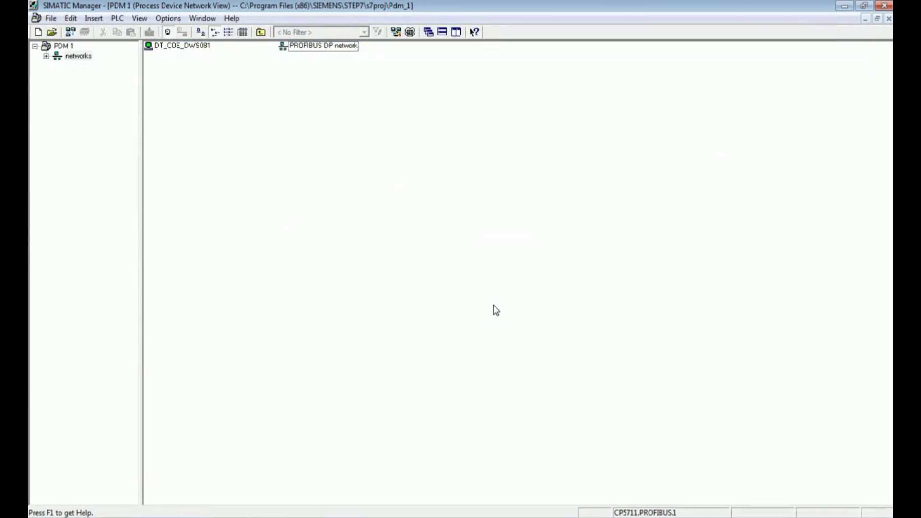
Start the LifeList for the PROFIBUS DP network, maximize its window and scan the network for accessible nodes
{"action": "double_click", "coordinate": [318, 46]}
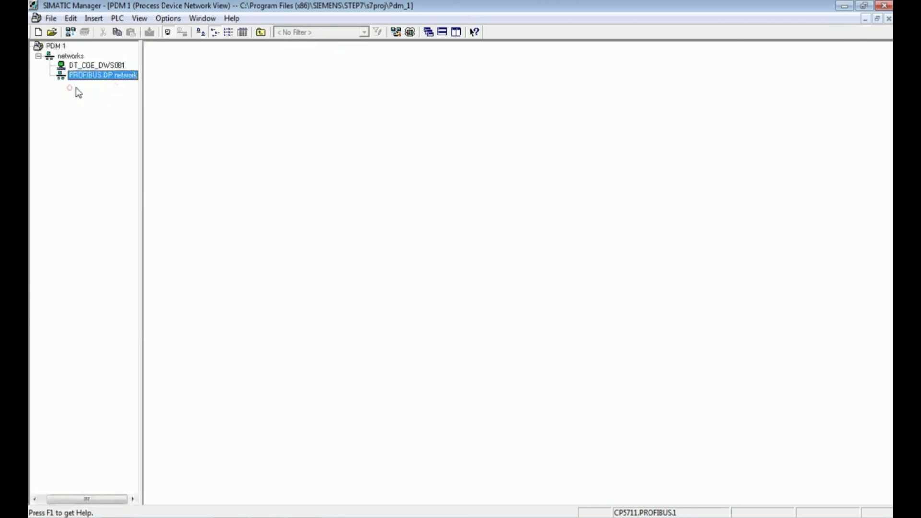
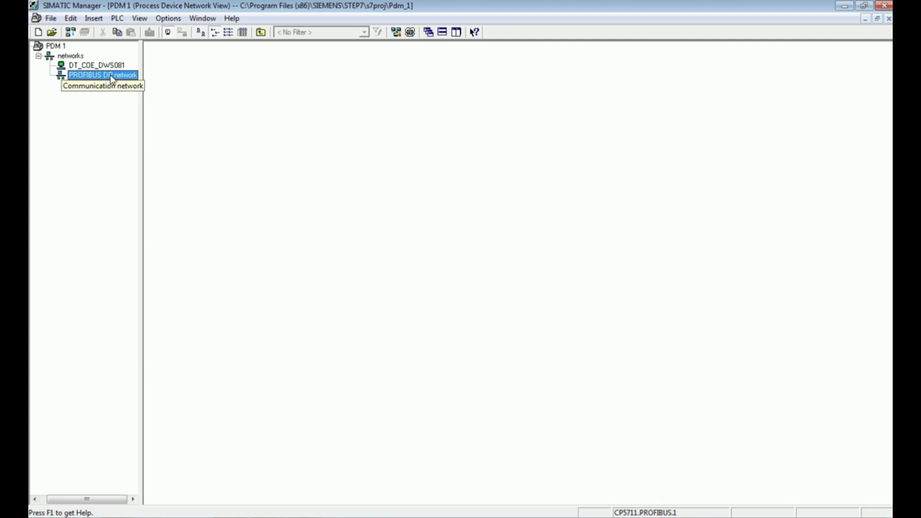
{"action": "right_click", "coordinate": [108, 76]}
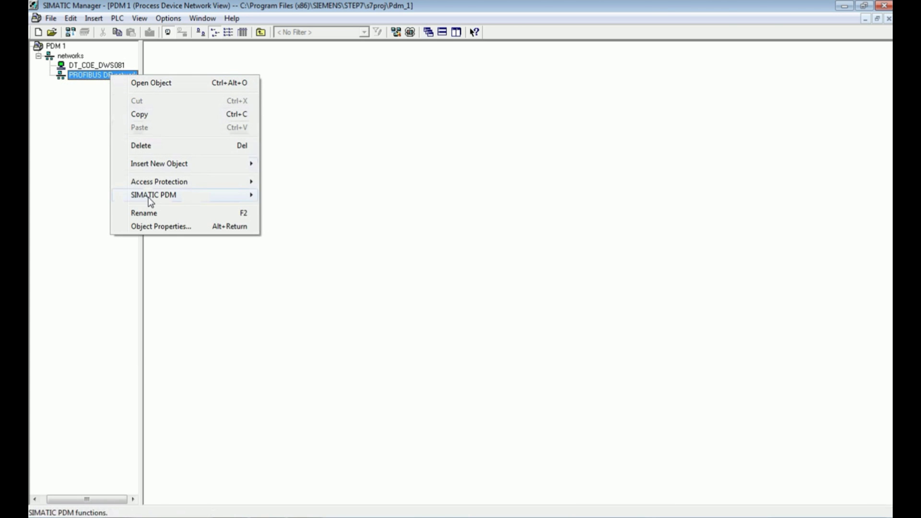
{"action": "mouse_move", "coordinate": [145, 196]}
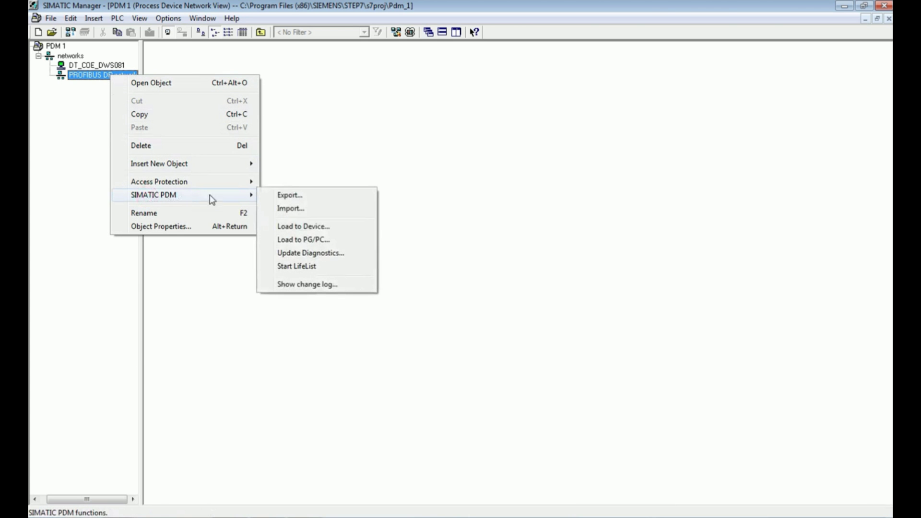
{"action": "left_click", "coordinate": [305, 266]}
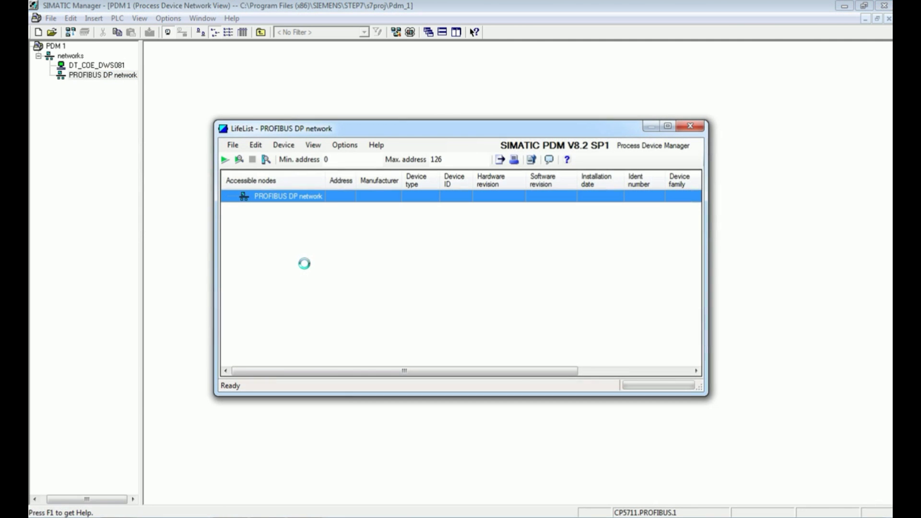
{"action": "left_click", "coordinate": [668, 126]}
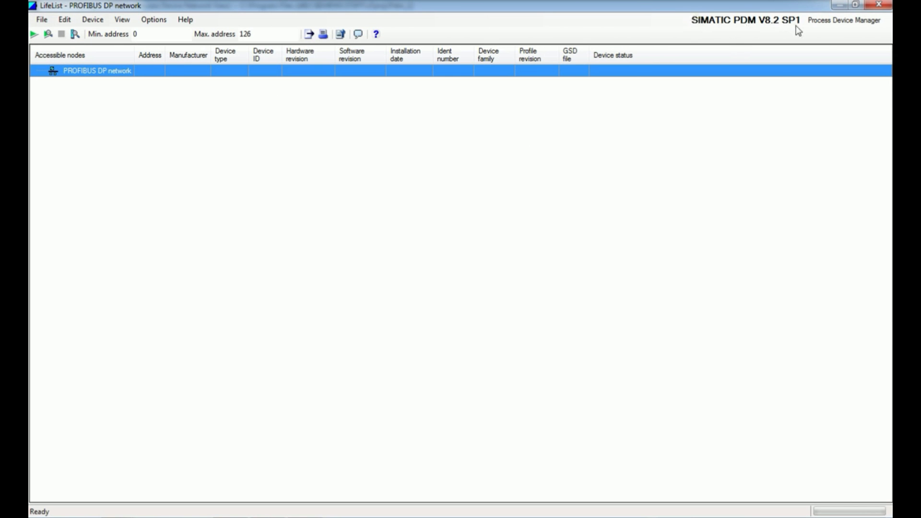
{"action": "left_click", "coordinate": [33, 34]}
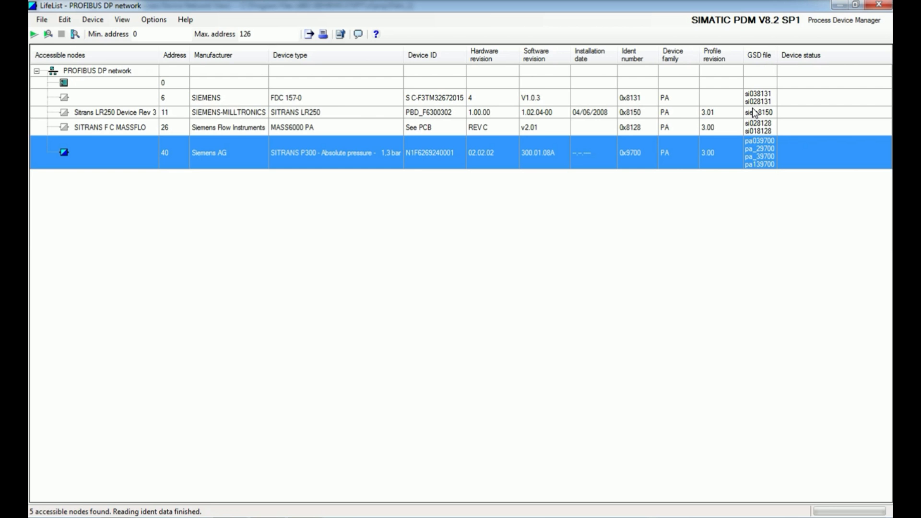
Check the PROFIBUS address of the Sitrans LR250 Device Rev 3 entry, then close the LifeList
{"action": "left_click", "coordinate": [134, 112]}
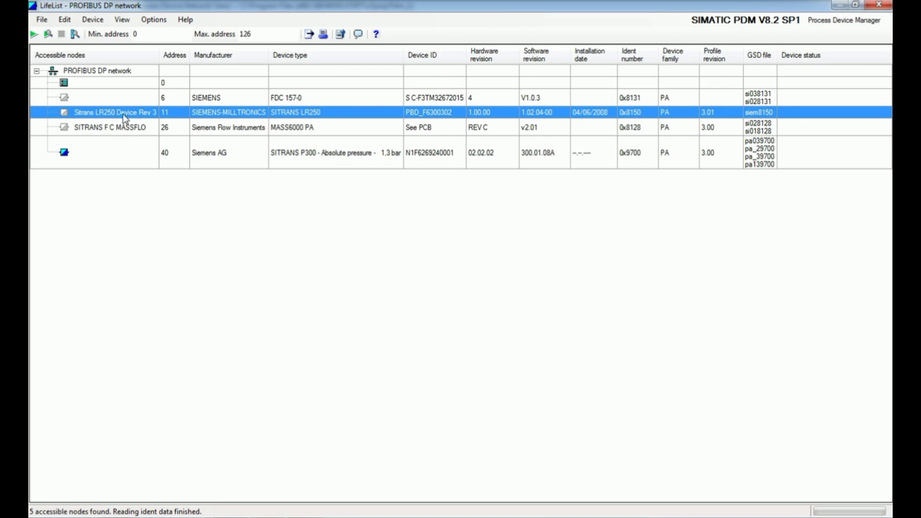
{"action": "left_click", "coordinate": [168, 115]}
{"action": "left_click", "coordinate": [172, 109]}
{"action": "left_click", "coordinate": [886, 8]}
{"action": "left_click", "coordinate": [515, 135]}
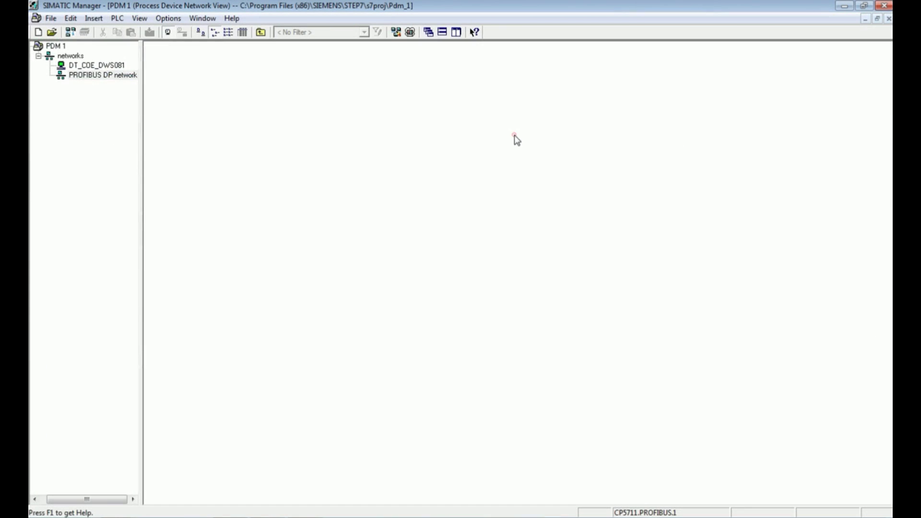
Begin inserting a new object under the PROFIBUS DP network and set its PROFIBUS address to 11
{"action": "left_click", "coordinate": [88, 77]}
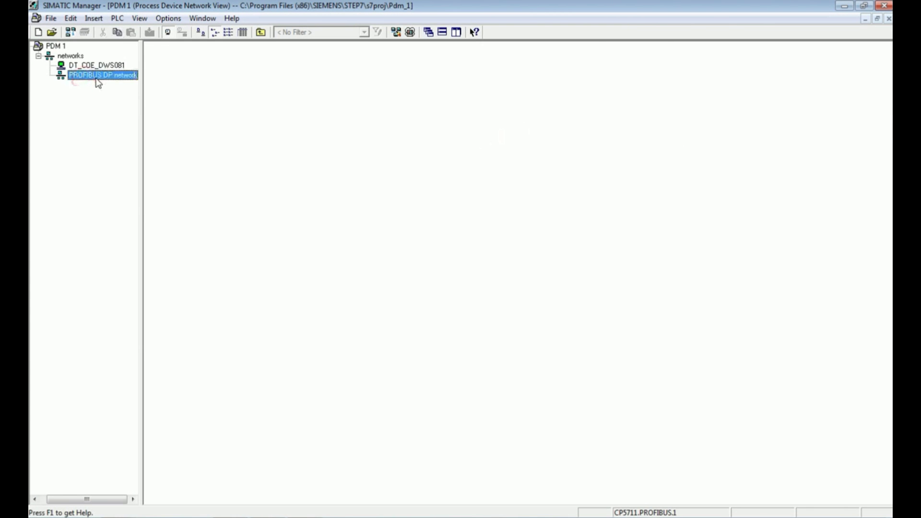
{"action": "right_click", "coordinate": [106, 81]}
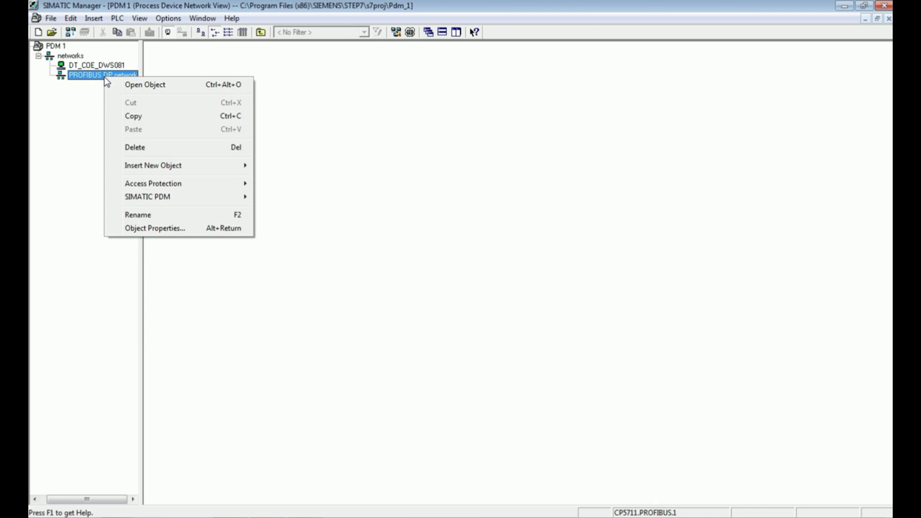
{"action": "left_click", "coordinate": [144, 167]}
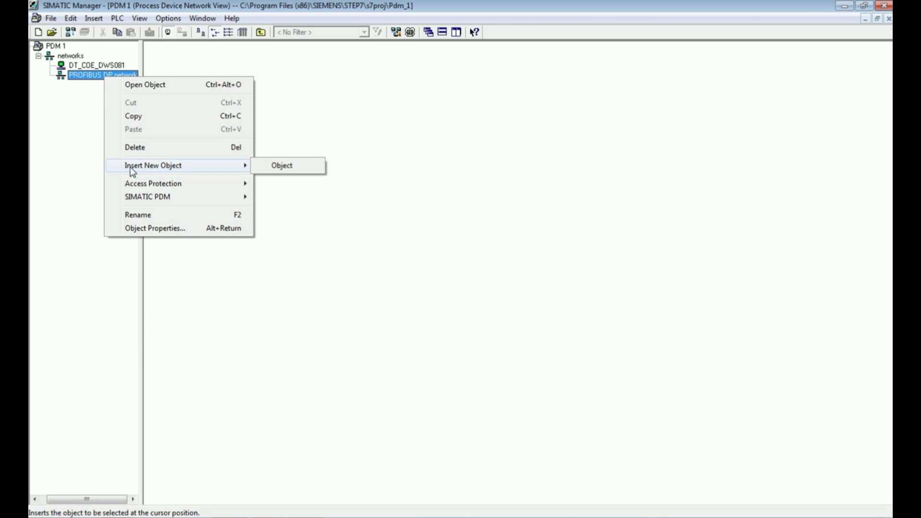
{"action": "left_click", "coordinate": [299, 168]}
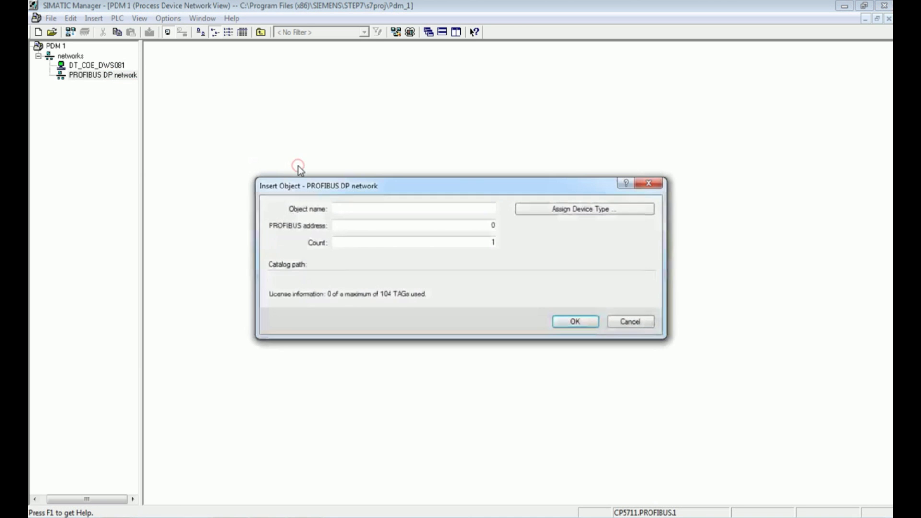
{"action": "left_click_drag", "start_coordinate": [384, 191], "coordinate": [350, 164]}
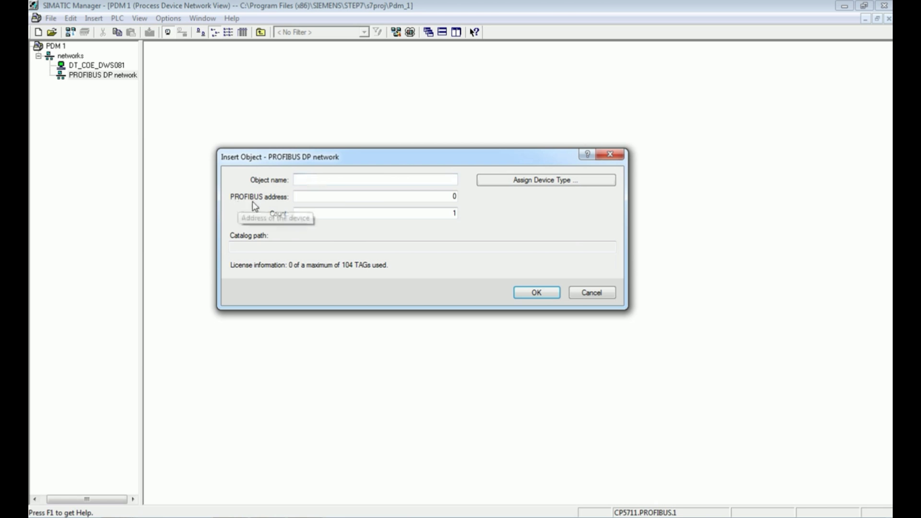
{"action": "left_click", "coordinate": [439, 198]}
{"action": "key", "text": "BackSpace"}
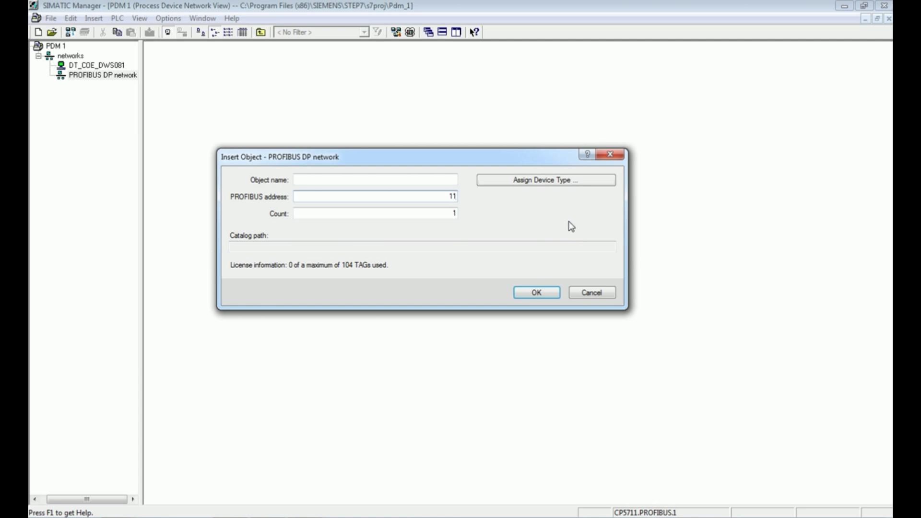
Open the new object's device type assignment and expand the catalog through PROFIBUS PA, Sensors and Level to Echo
{"action": "left_click", "coordinate": [548, 180]}
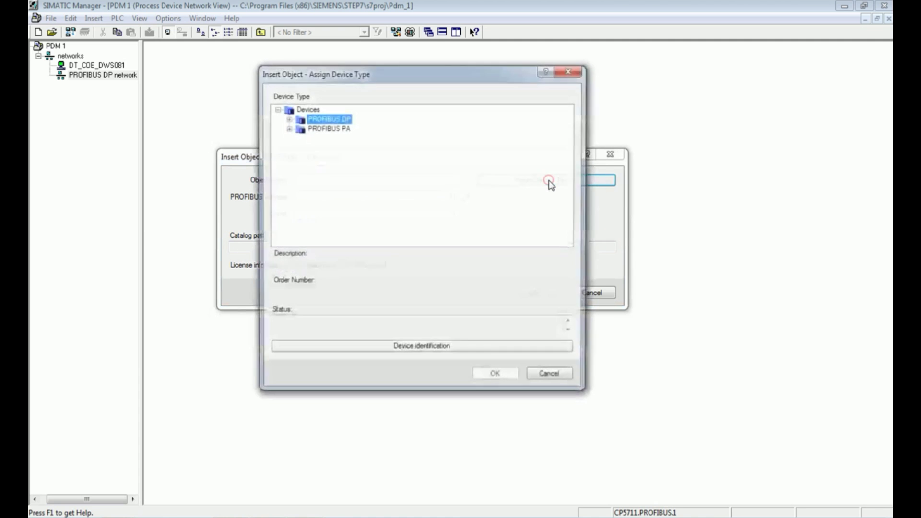
{"action": "left_click", "coordinate": [331, 127]}
{"action": "left_click", "coordinate": [287, 128]}
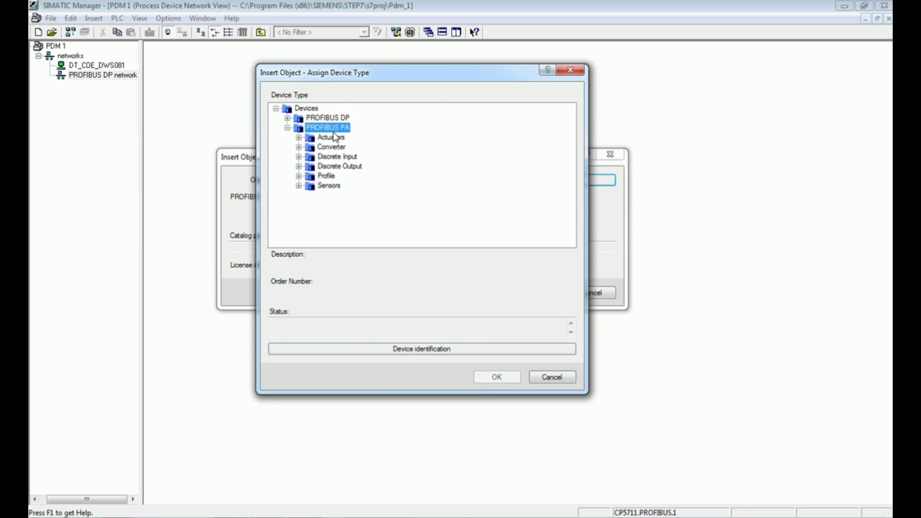
{"action": "left_click", "coordinate": [329, 187]}
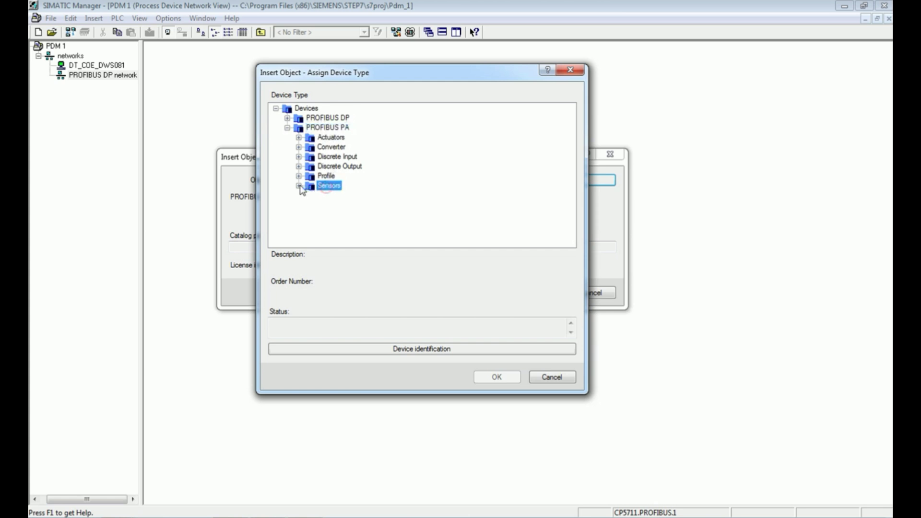
{"action": "left_click", "coordinate": [298, 186]}
{"action": "left_click", "coordinate": [336, 205]}
{"action": "left_click", "coordinate": [310, 205]}
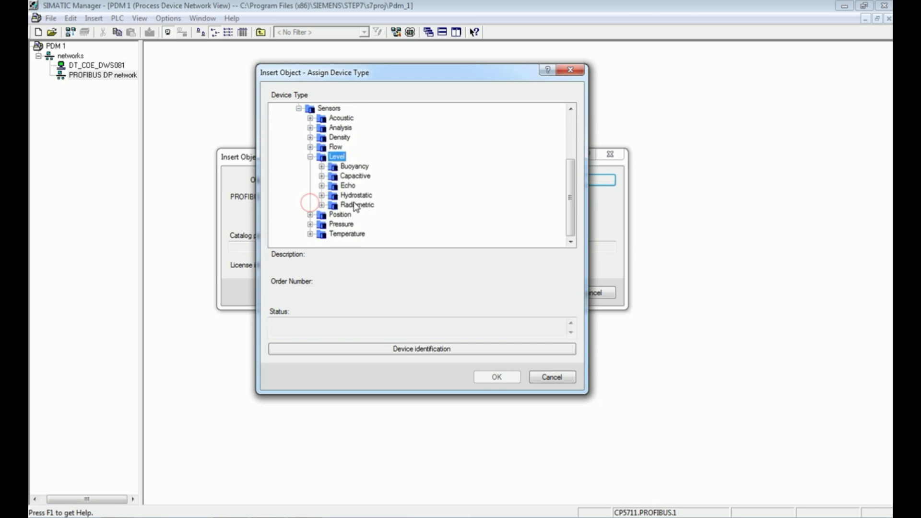
{"action": "left_click", "coordinate": [347, 186]}
{"action": "left_click", "coordinate": [321, 186]}
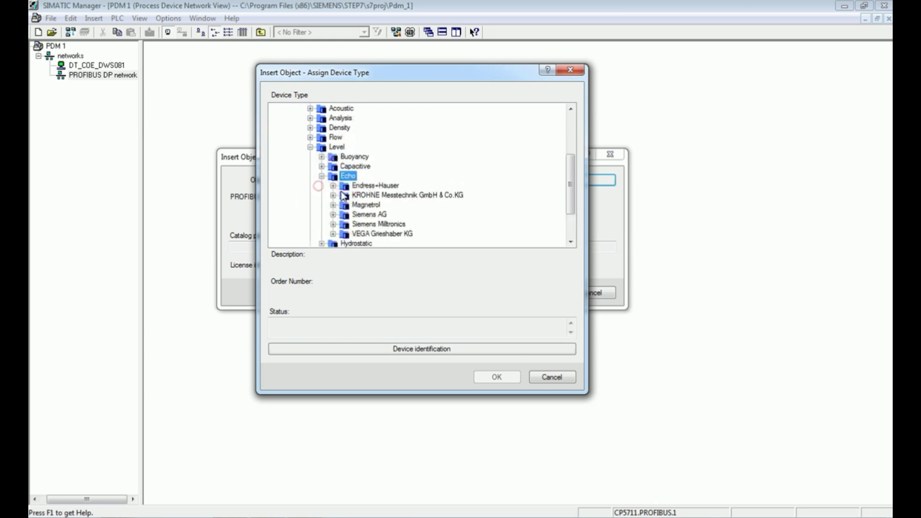
Assign Sitrans LR250 Device Rev 3 from Siemens Milltronics as the device type and confirm the object's insertion
{"action": "scroll", "coordinate": [379, 214], "scroll_direction": "down", "scroll_amount": 1}
{"action": "left_click", "coordinate": [379, 195]}
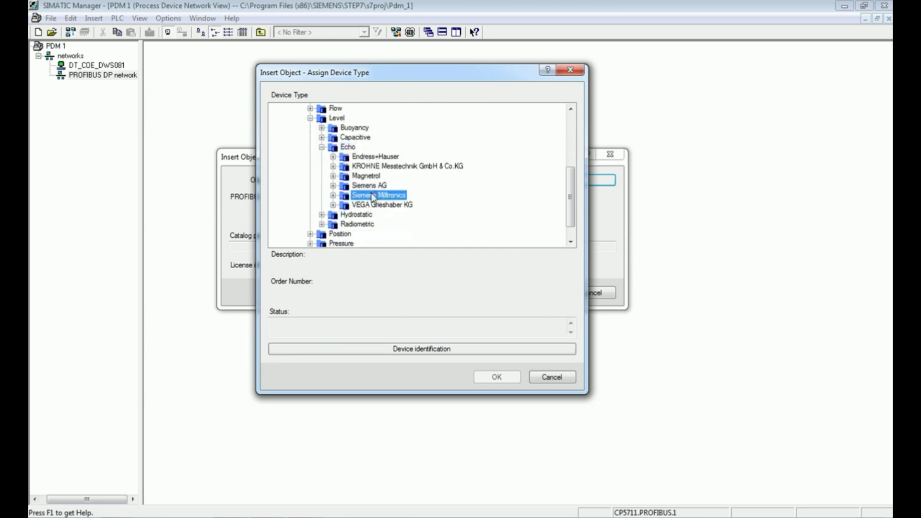
{"action": "left_click", "coordinate": [333, 195]}
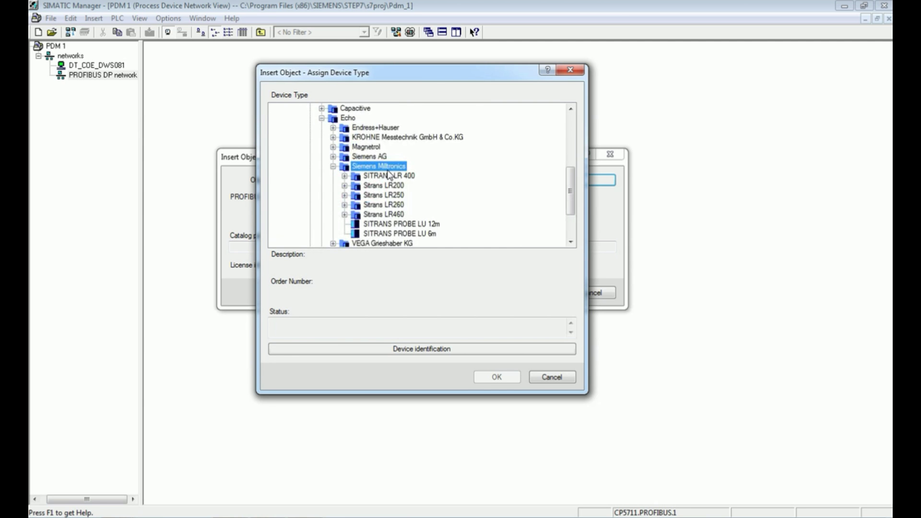
{"action": "left_click", "coordinate": [367, 196]}
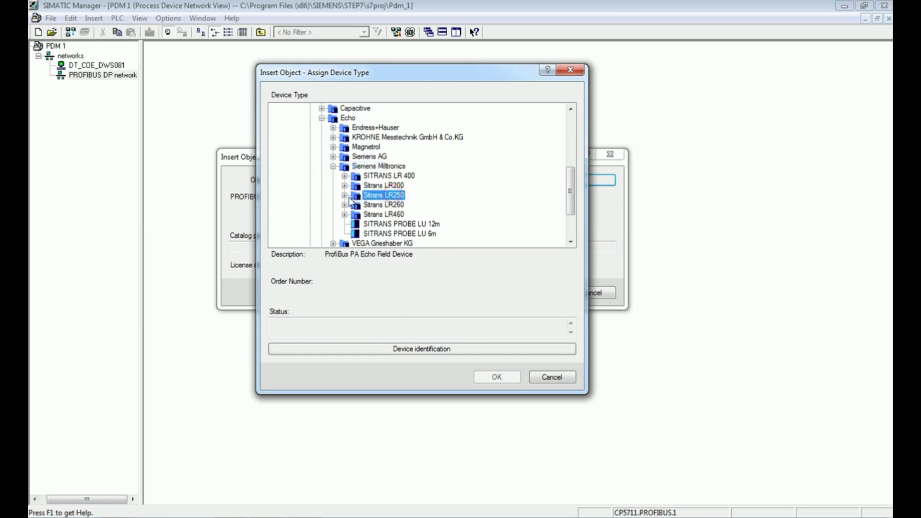
{"action": "left_click", "coordinate": [344, 196]}
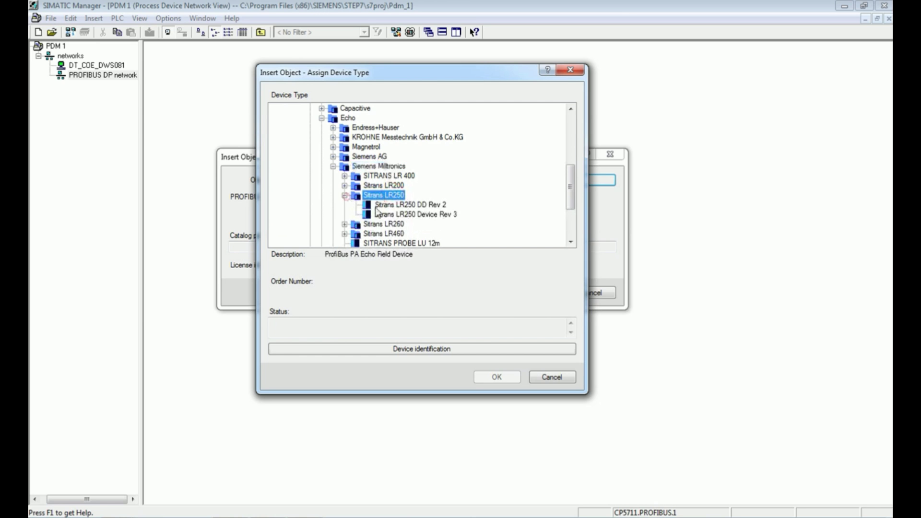
{"action": "left_click", "coordinate": [431, 204]}
{"action": "left_click", "coordinate": [424, 215]}
{"action": "left_click", "coordinate": [427, 205]}
{"action": "left_click", "coordinate": [428, 214]}
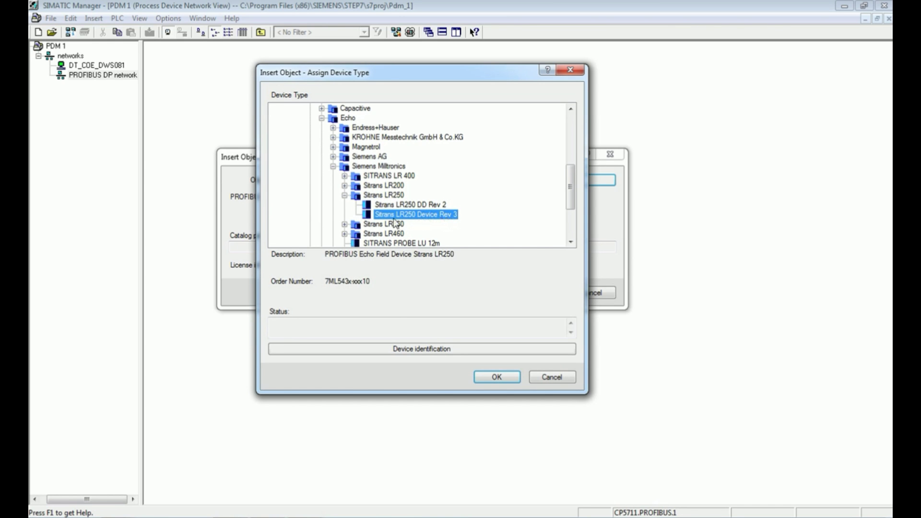
{"action": "left_click", "coordinate": [497, 378]}
{"action": "left_click", "coordinate": [537, 293]}
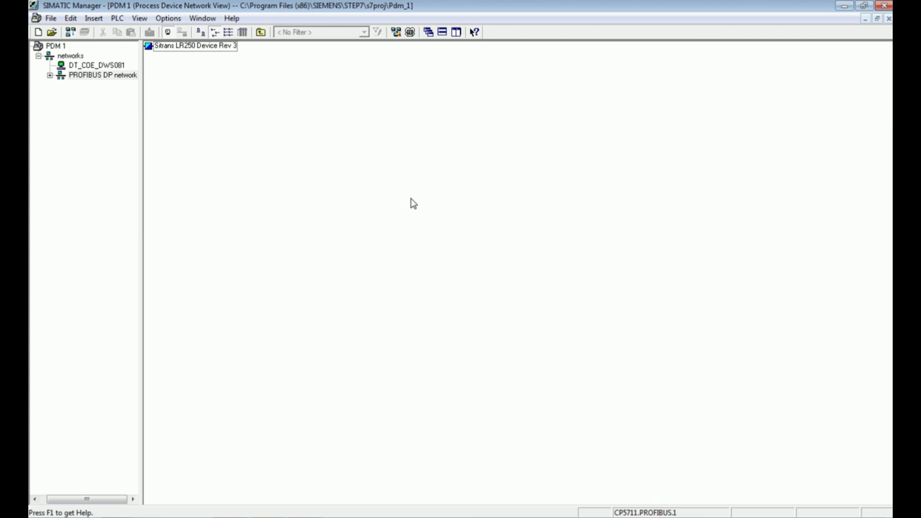
Open the Sitrans LR250 Device Rev 3 object under the PROFIBUS DP network in SIMATIC PDM
{"action": "double_click", "coordinate": [159, 46]}
{"action": "left_click", "coordinate": [79, 125]}
{"action": "right_click", "coordinate": [99, 87]}
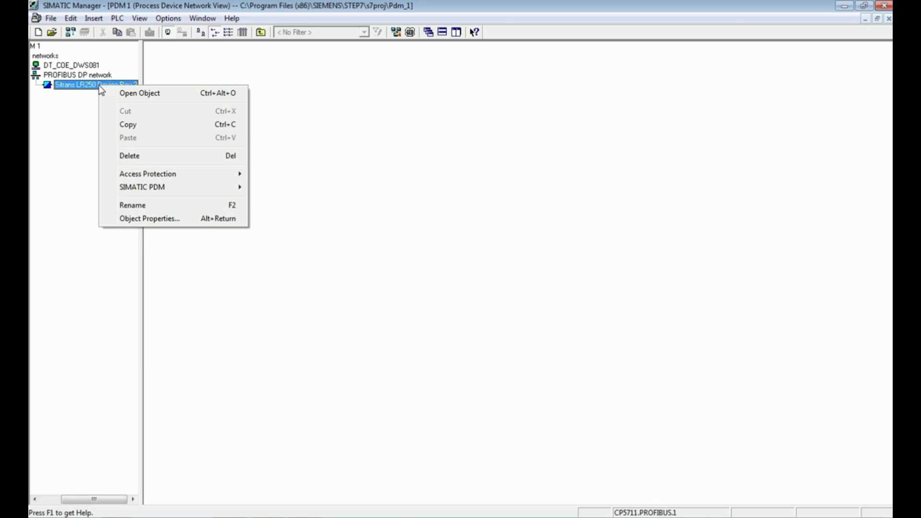
{"action": "left_click", "coordinate": [139, 91]}
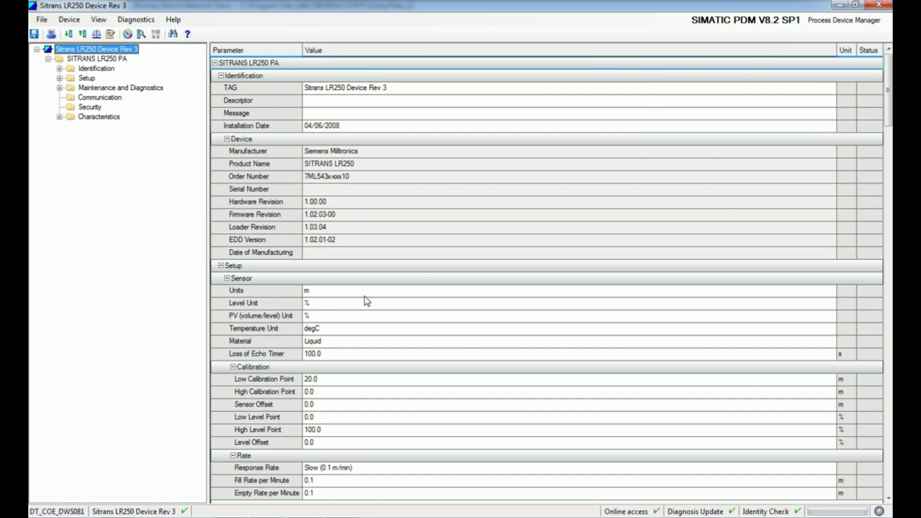
Examine the full Sitrans LR250 parameter table, then its Identification and Setup groups
{"action": "scroll", "coordinate": [323, 236], "scroll_direction": "down", "scroll_amount": 4}
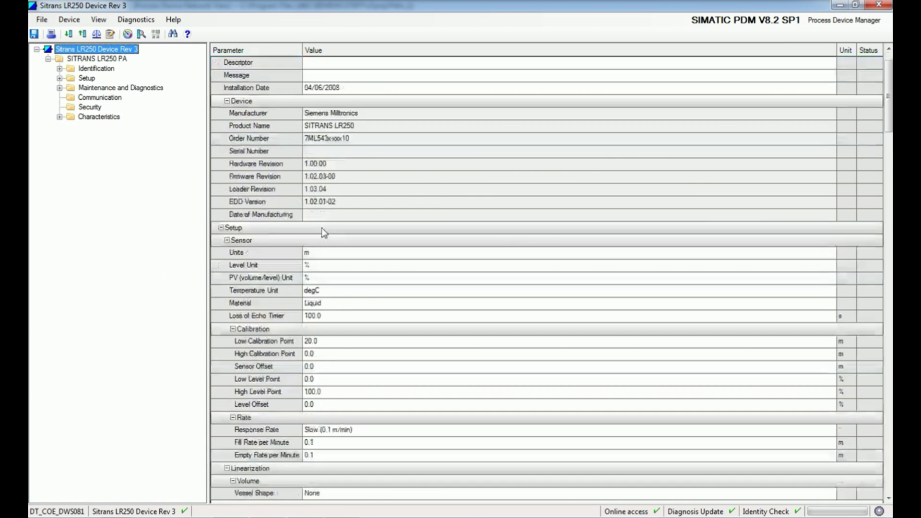
{"action": "scroll", "coordinate": [324, 256], "scroll_direction": "down", "scroll_amount": 20}
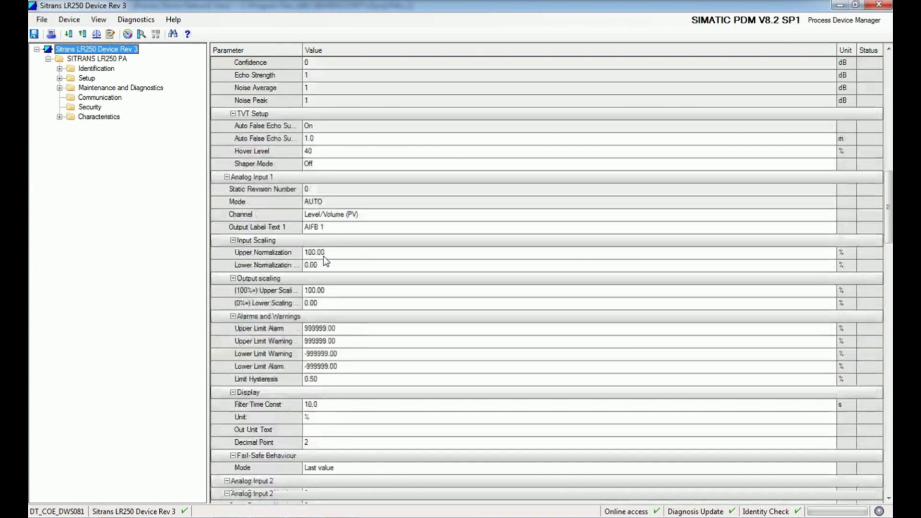
{"action": "scroll", "coordinate": [329, 268], "scroll_direction": "down", "scroll_amount": 19}
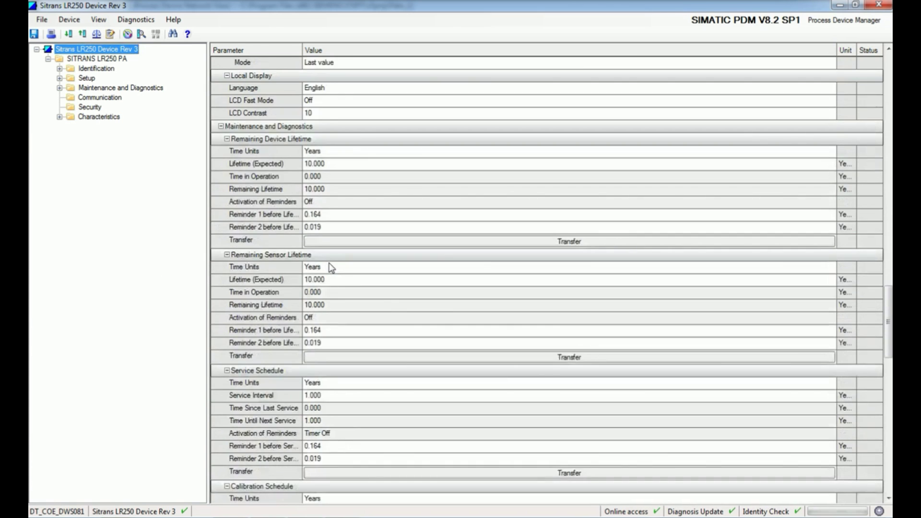
{"action": "scroll", "coordinate": [332, 268], "scroll_direction": "down", "scroll_amount": 20}
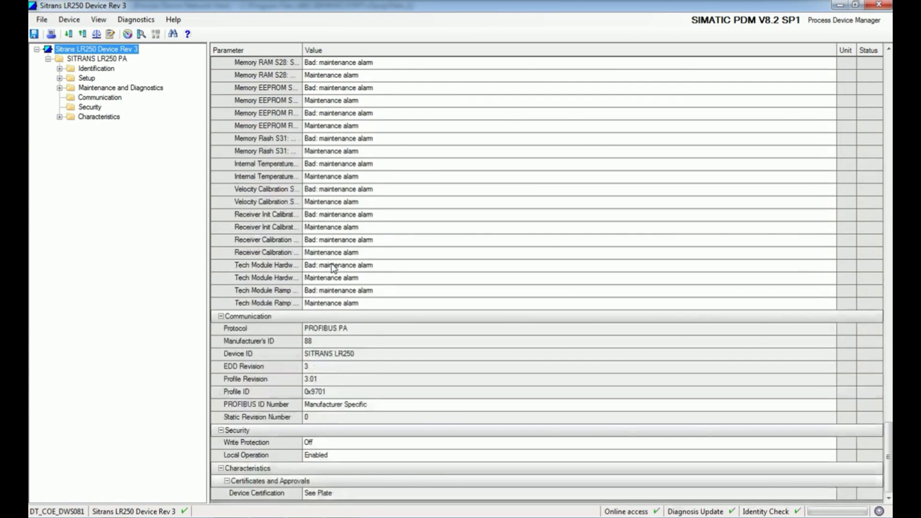
{"action": "scroll", "coordinate": [336, 271], "scroll_direction": "up", "scroll_amount": 20}
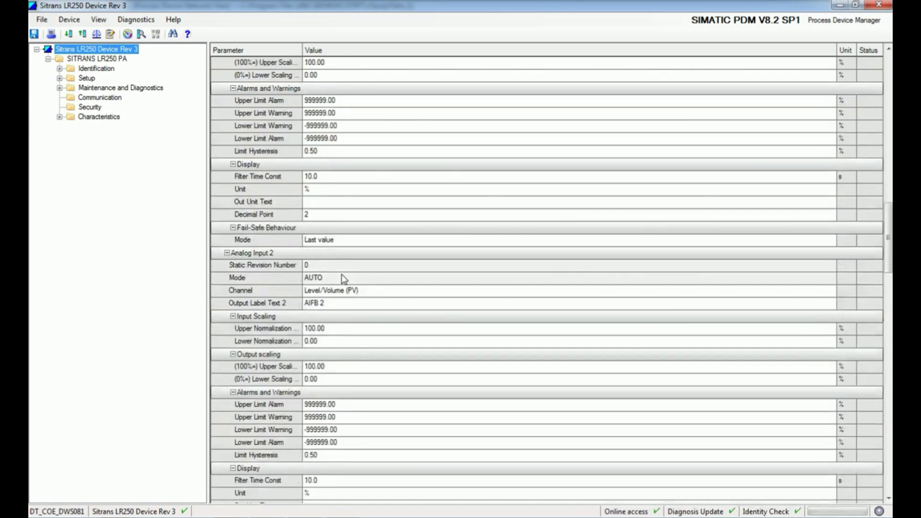
{"action": "scroll", "coordinate": [342, 277], "scroll_direction": "up", "scroll_amount": 11}
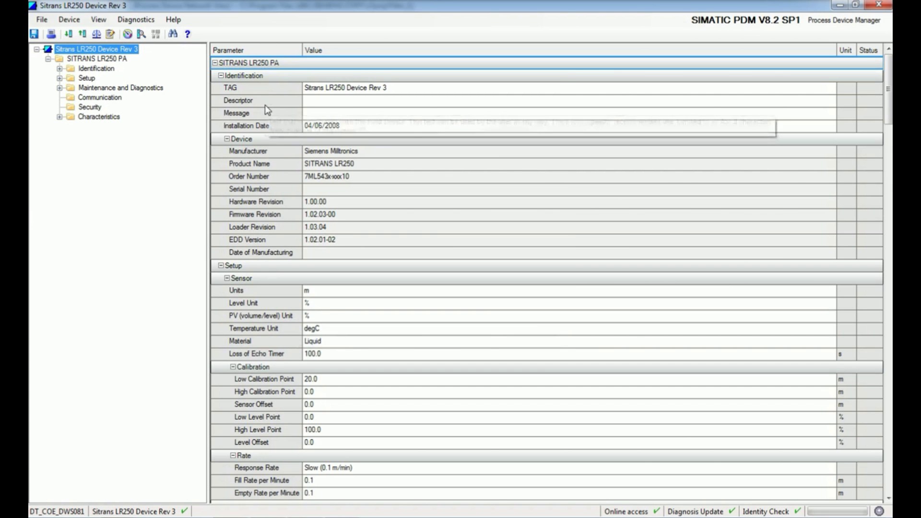
{"action": "left_click", "coordinate": [96, 69]}
{"action": "left_click", "coordinate": [88, 78]}
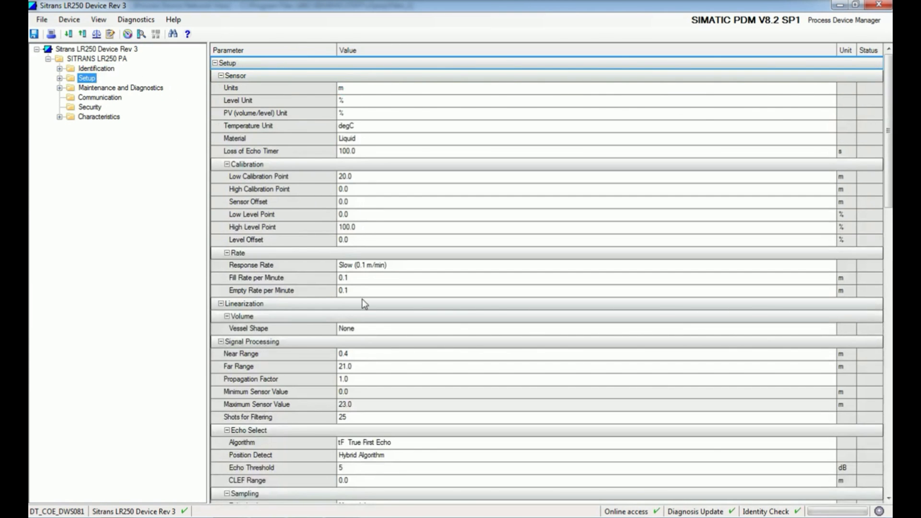
Examine the Maintenance and Diagnostics, Communication, Security and Characteristics parameter groups, finishing on the full SITRANS LR250 PA table
{"action": "left_click", "coordinate": [130, 89]}
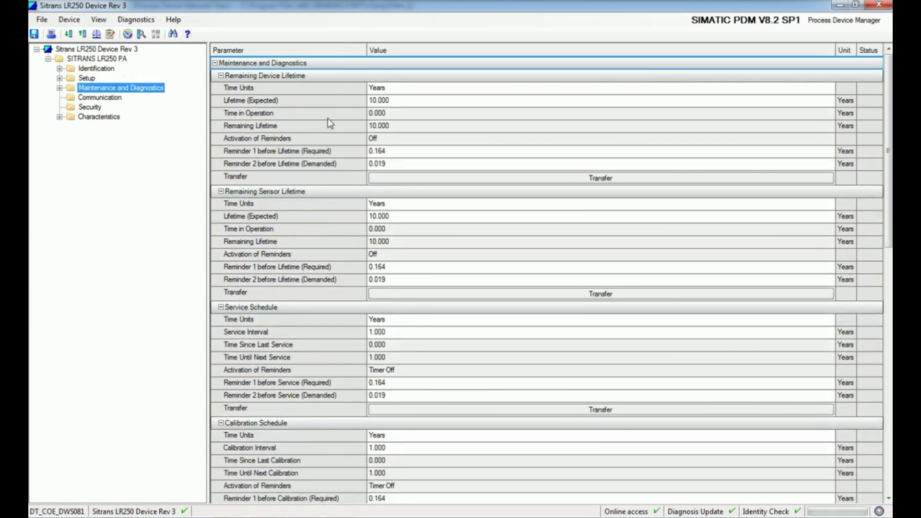
{"action": "scroll", "coordinate": [401, 297], "scroll_direction": "down", "scroll_amount": 6}
{"action": "scroll", "coordinate": [401, 296], "scroll_direction": "down", "scroll_amount": 10}
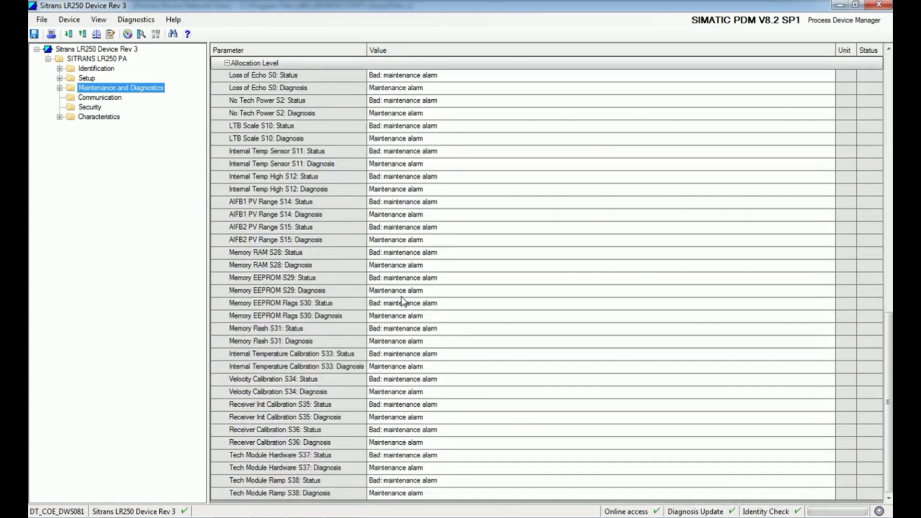
{"action": "scroll", "coordinate": [401, 297], "scroll_direction": "up", "scroll_amount": 9}
{"action": "scroll", "coordinate": [401, 297], "scroll_direction": "up", "scroll_amount": 5}
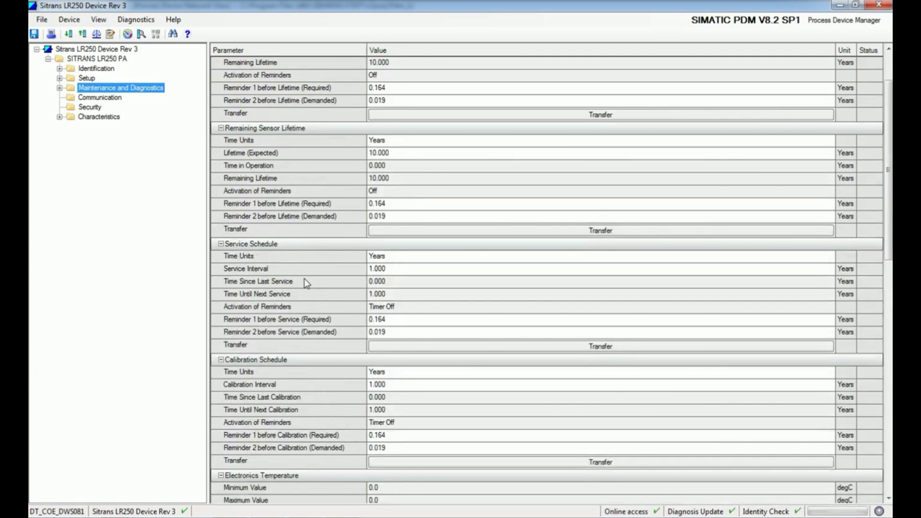
{"action": "left_click", "coordinate": [112, 100]}
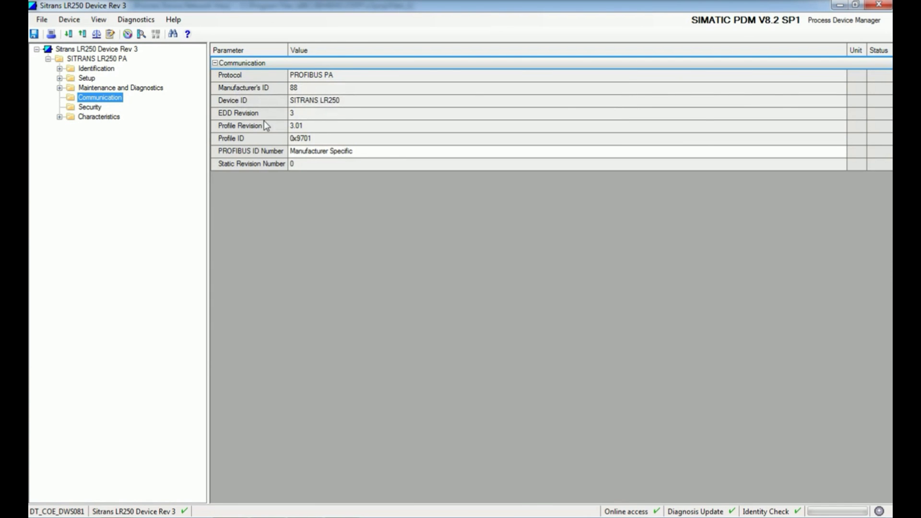
{"action": "left_click", "coordinate": [90, 107]}
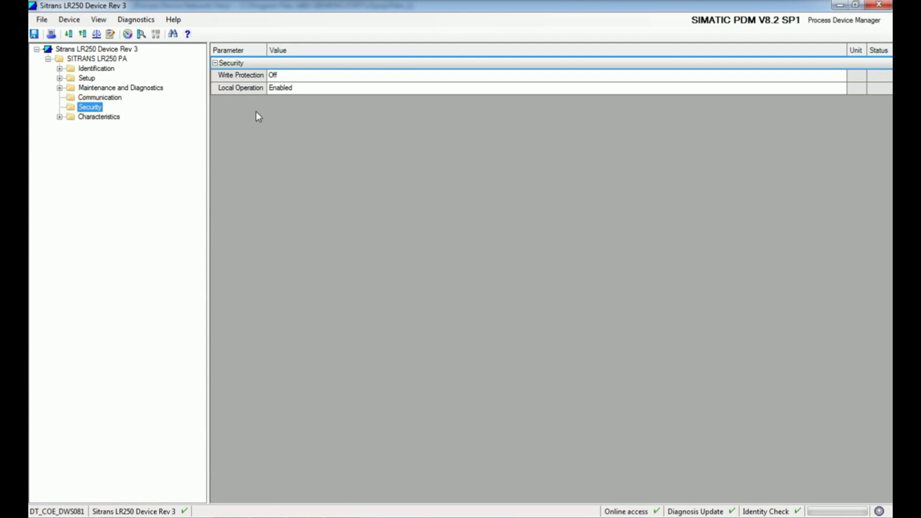
{"action": "left_click", "coordinate": [107, 119]}
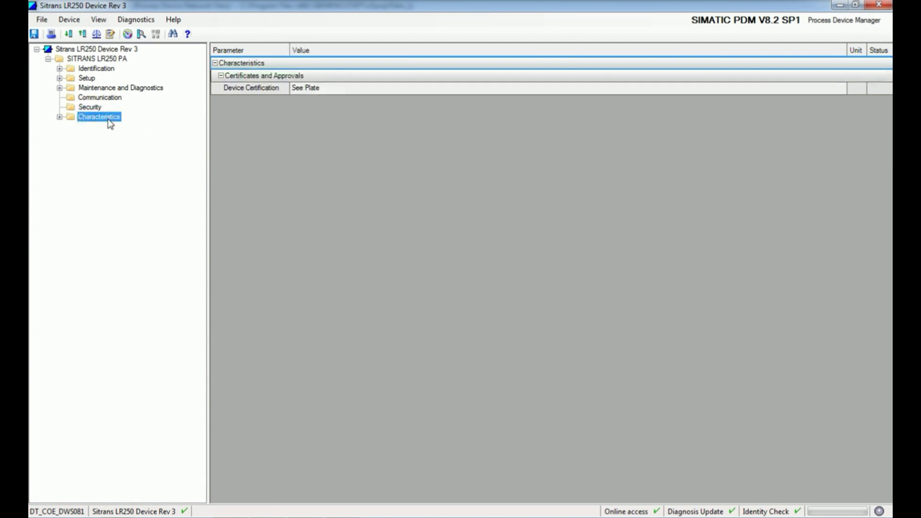
{"action": "left_click", "coordinate": [79, 58]}
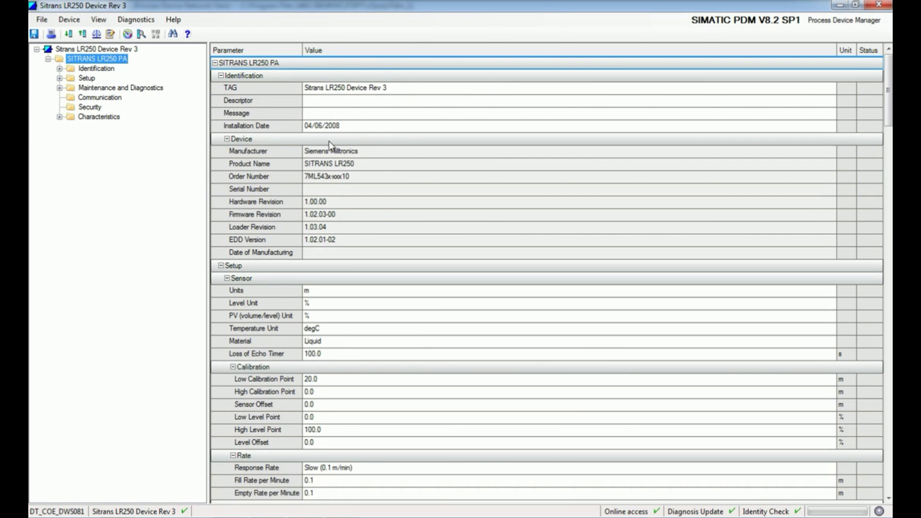
Start the Quick Start wizard for the device and accept the Identification page as it is
{"action": "left_click", "coordinate": [77, 22]}
{"action": "left_click", "coordinate": [79, 21]}
{"action": "left_click", "coordinate": [79, 21]}
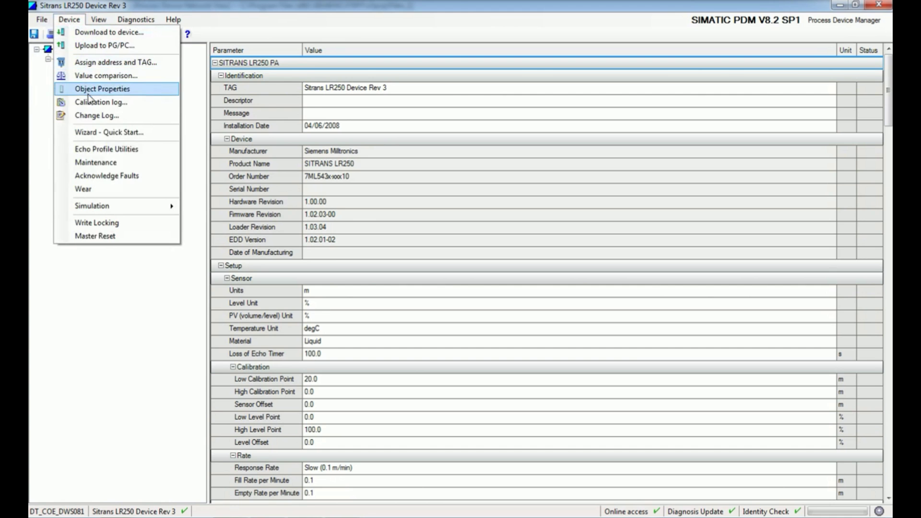
{"action": "left_click", "coordinate": [104, 135]}
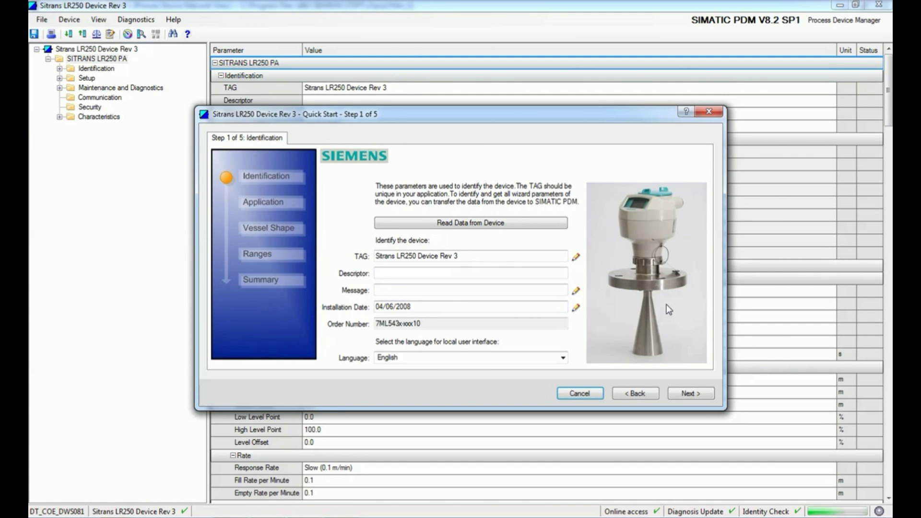
{"action": "left_click", "coordinate": [691, 397]}
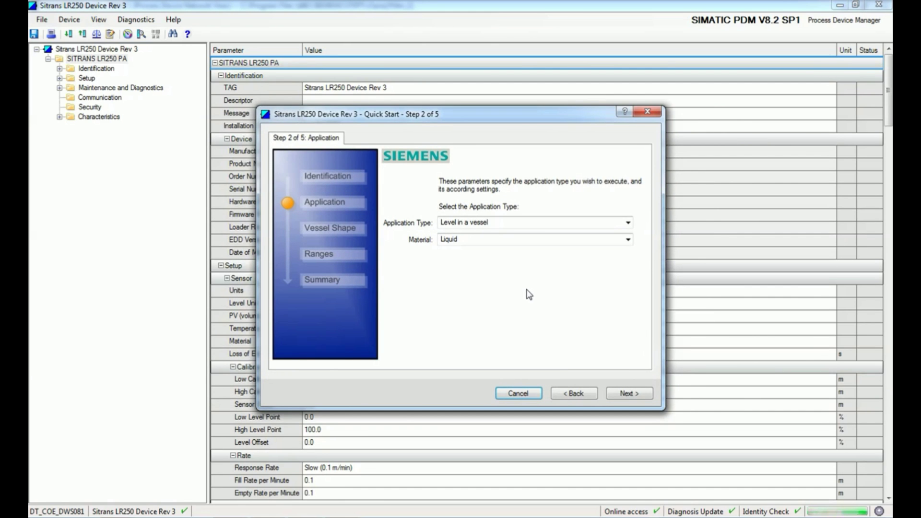
Choose Level in a vessel as the application type and Liquid as the material, and continue to the vessel shape
{"action": "left_click", "coordinate": [536, 223]}
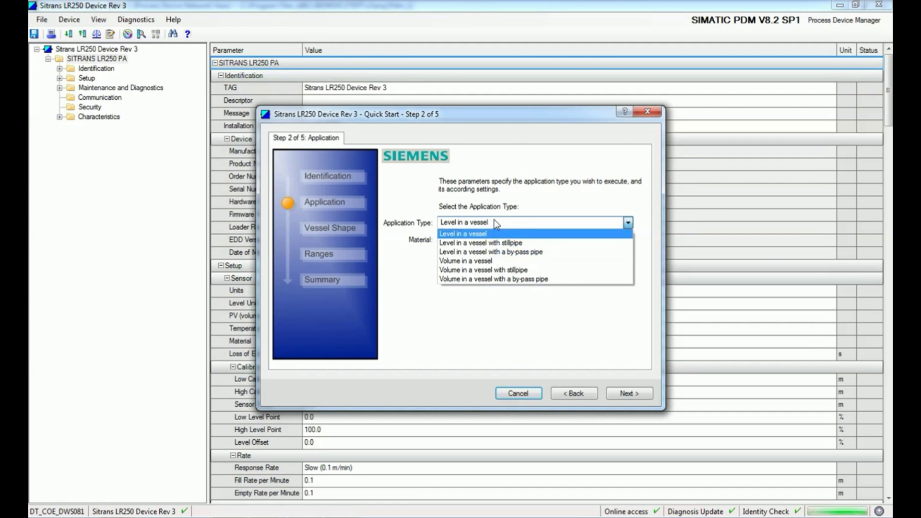
{"action": "left_click", "coordinate": [455, 234]}
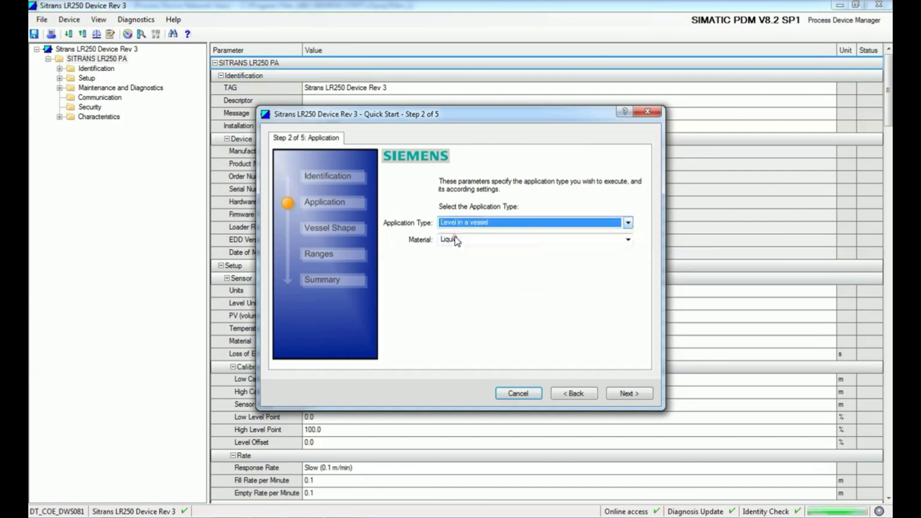
{"action": "left_click", "coordinate": [544, 240]}
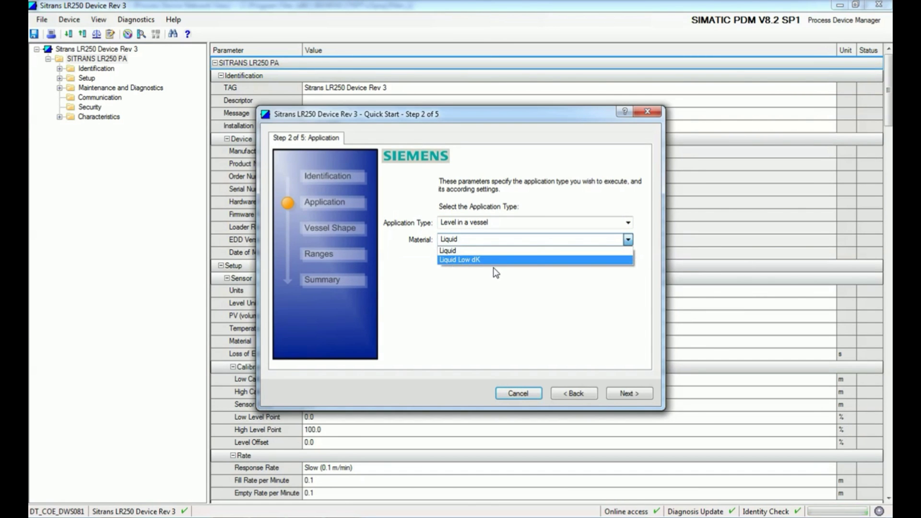
{"action": "left_click", "coordinate": [485, 250]}
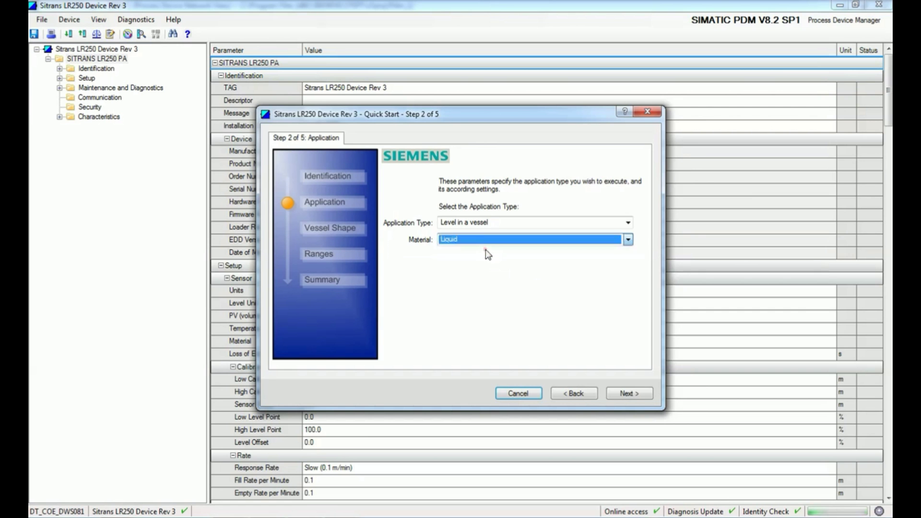
{"action": "left_click", "coordinate": [635, 394]}
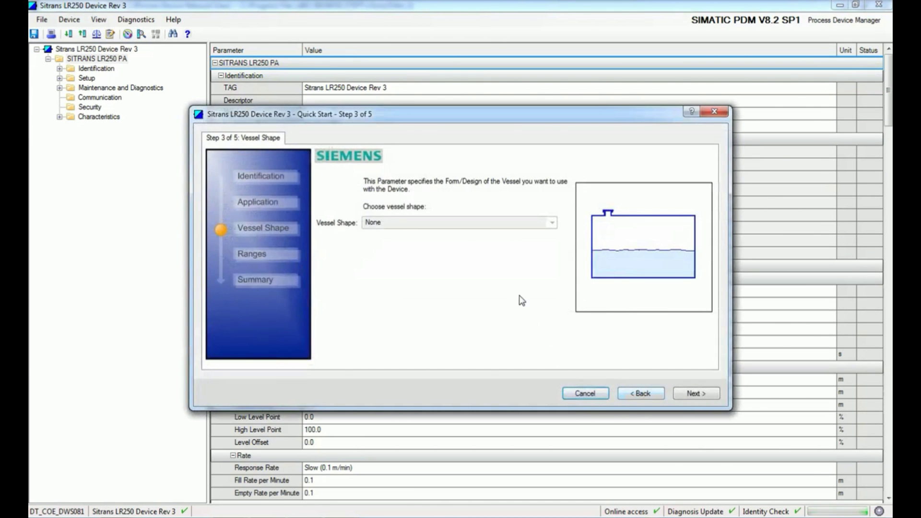
Go back to the Application page, switch the application type to Volume in a vessel and continue to the vessel shape
{"action": "left_click", "coordinate": [641, 393]}
{"action": "left_click", "coordinate": [528, 226]}
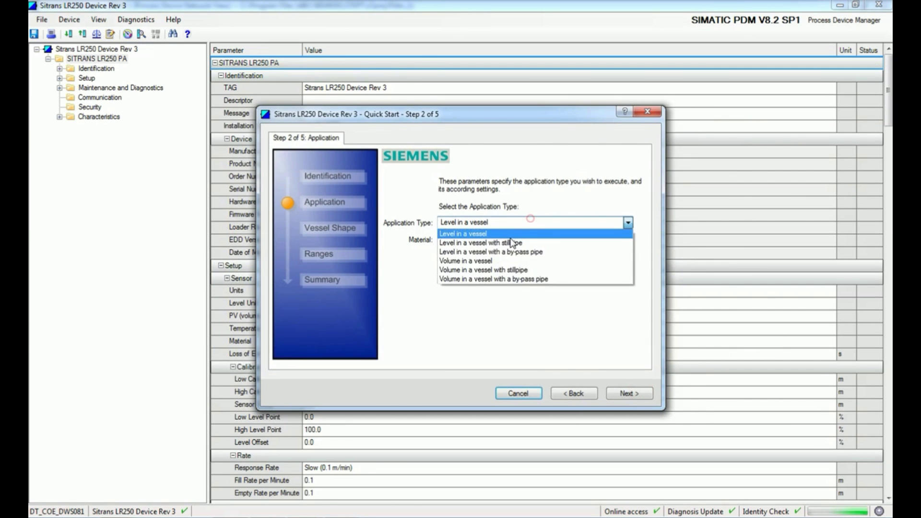
{"action": "left_click", "coordinate": [482, 262]}
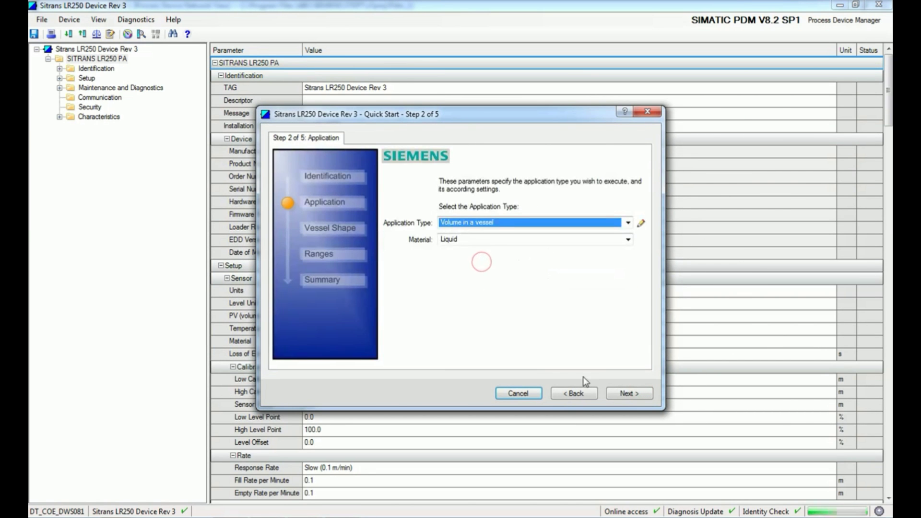
{"action": "left_click", "coordinate": [629, 391]}
Try the vessel shapes Conical Bottom, Flat Sloped Bottom and Parabolic Ends
{"action": "left_click", "coordinate": [494, 223]}
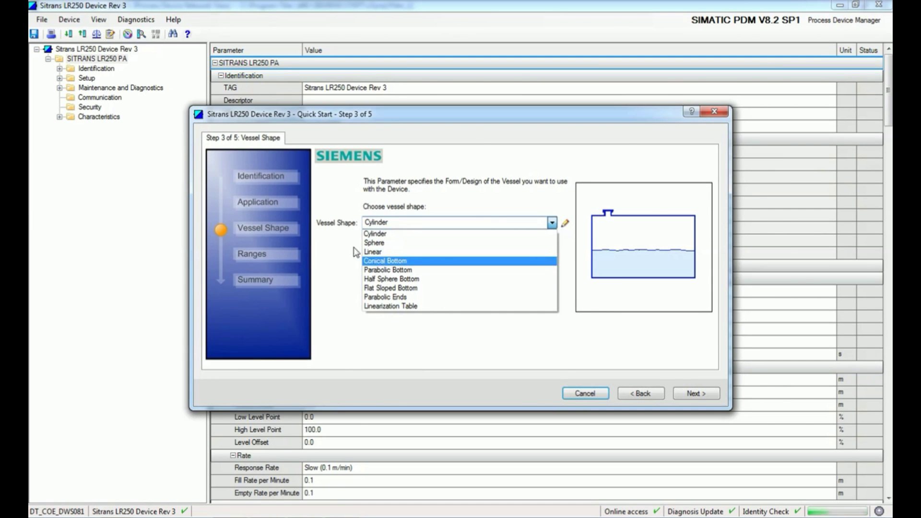
{"action": "left_click", "coordinate": [399, 262]}
{"action": "left_click", "coordinate": [505, 223]}
{"action": "left_click", "coordinate": [412, 289]}
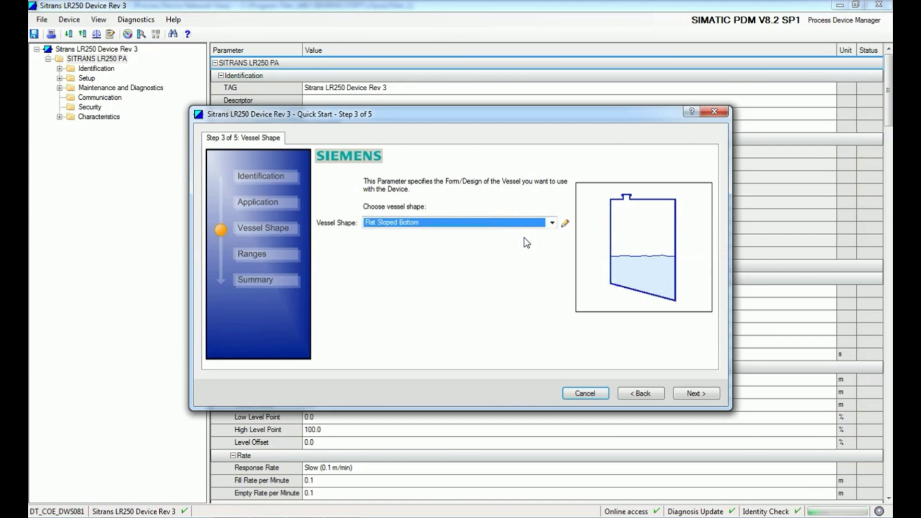
{"action": "left_click", "coordinate": [535, 222]}
{"action": "left_click", "coordinate": [432, 297]}
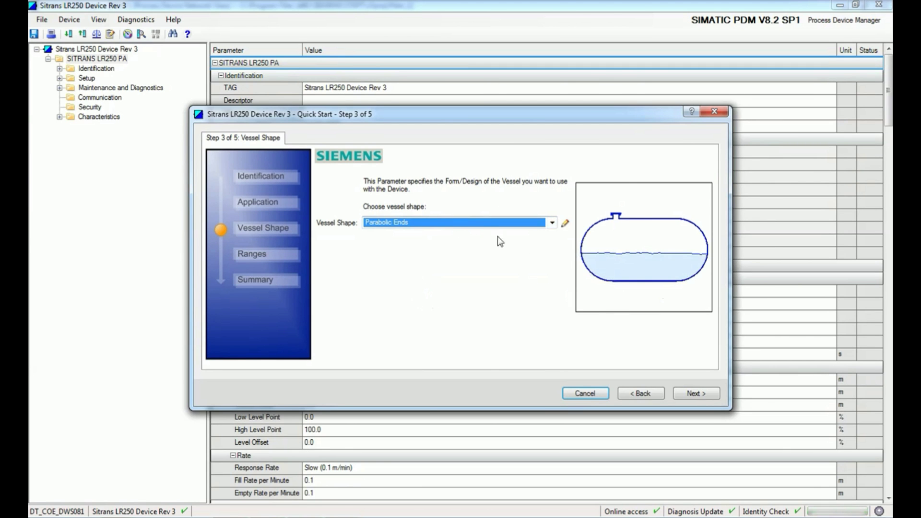
Set the application type back to Level in a vessel and continue past the vessel shape to the Ranges page
{"action": "left_click", "coordinate": [626, 393]}
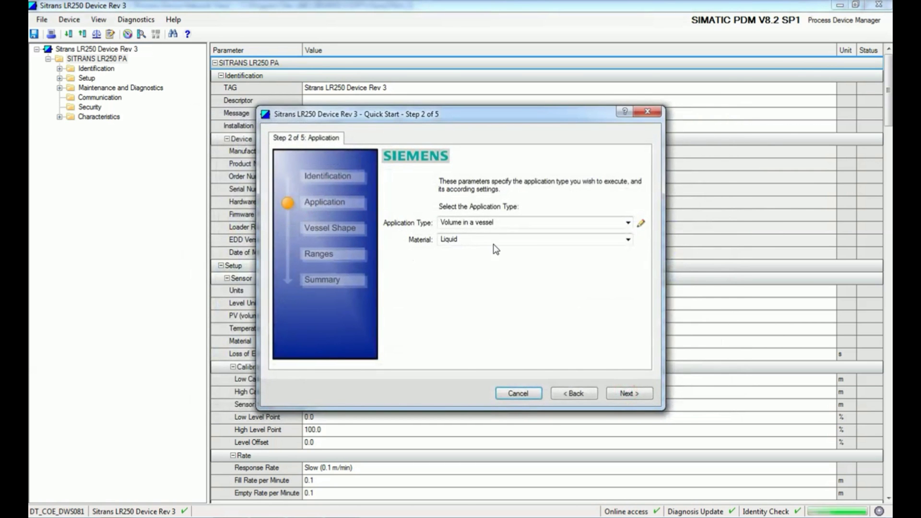
{"action": "left_click", "coordinate": [552, 223]}
{"action": "left_click", "coordinate": [460, 232]}
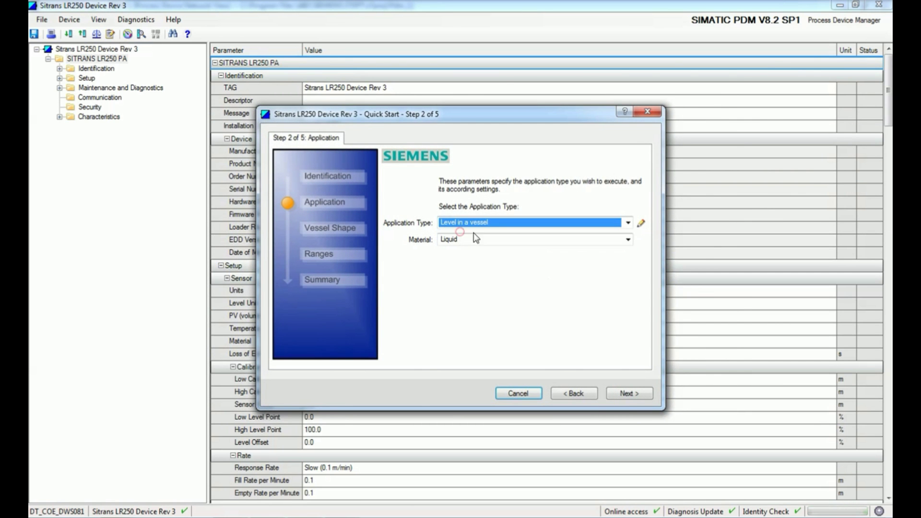
{"action": "left_click", "coordinate": [630, 392]}
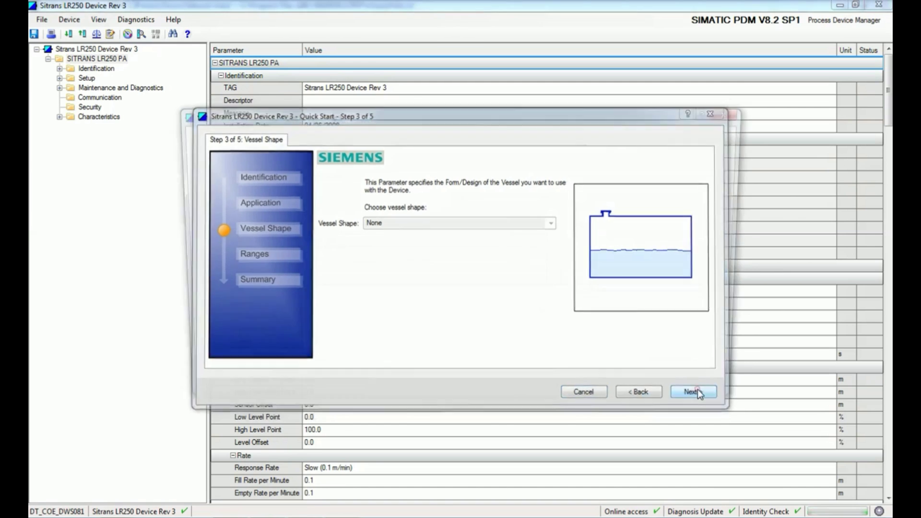
{"action": "left_click", "coordinate": [697, 390]}
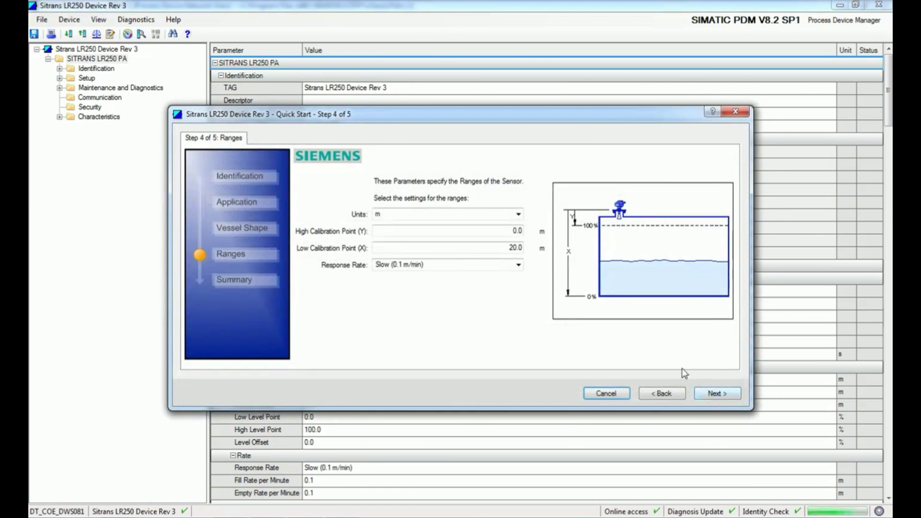
Set the range units to cm and the response rate to Fast (10.0 m/min), and continue to the summary
{"action": "left_click", "coordinate": [517, 214]}
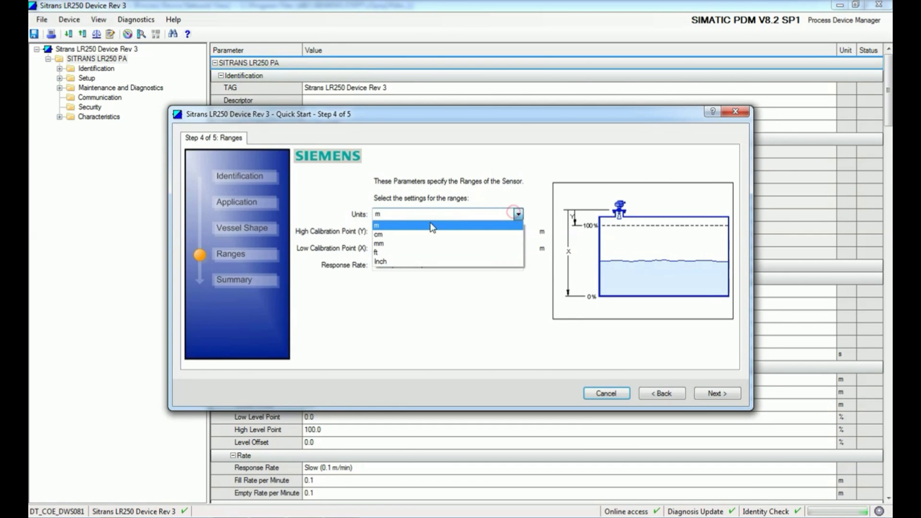
{"action": "left_click", "coordinate": [405, 235]}
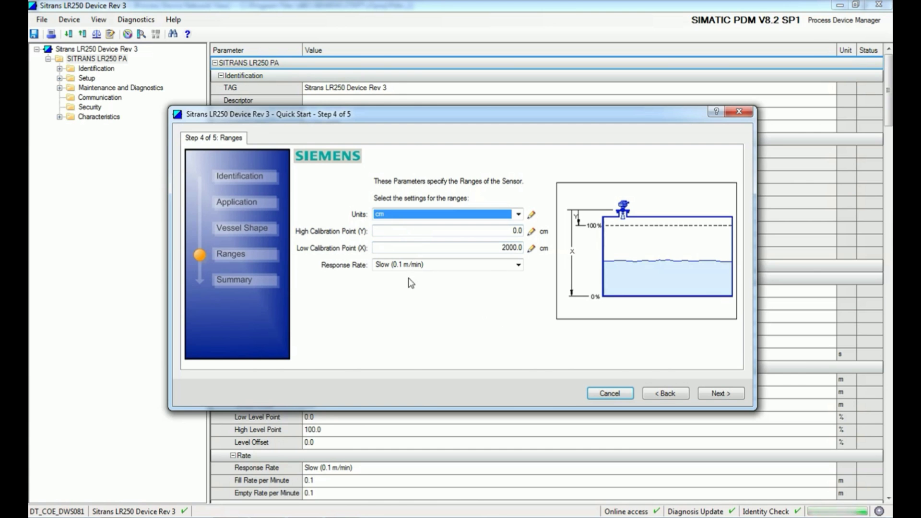
{"action": "mouse_move", "coordinate": [361, 236]}
{"action": "mouse_move", "coordinate": [313, 258]}
{"action": "left_click", "coordinate": [501, 231]}
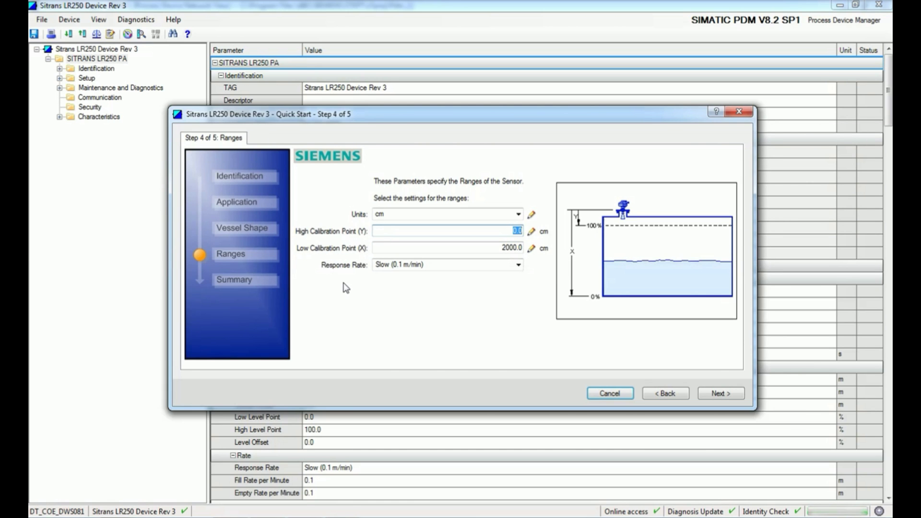
{"action": "left_click", "coordinate": [497, 266]}
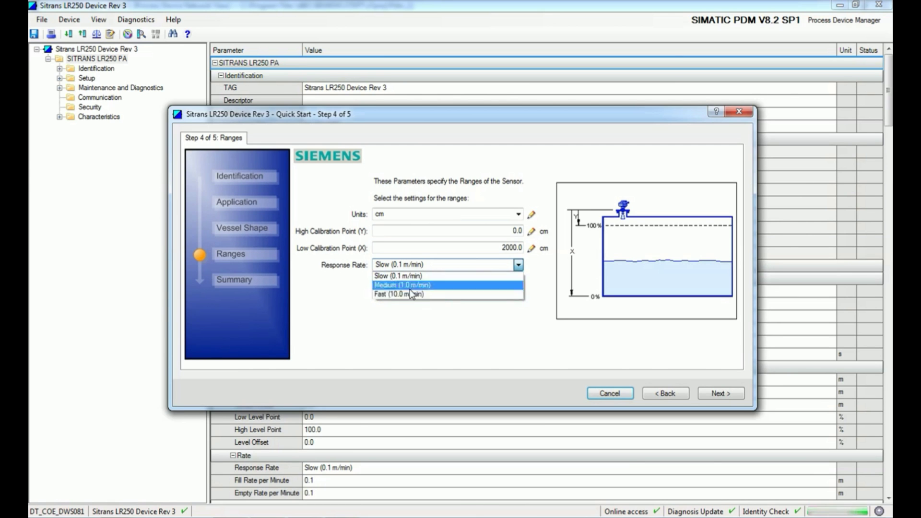
{"action": "left_click", "coordinate": [432, 294]}
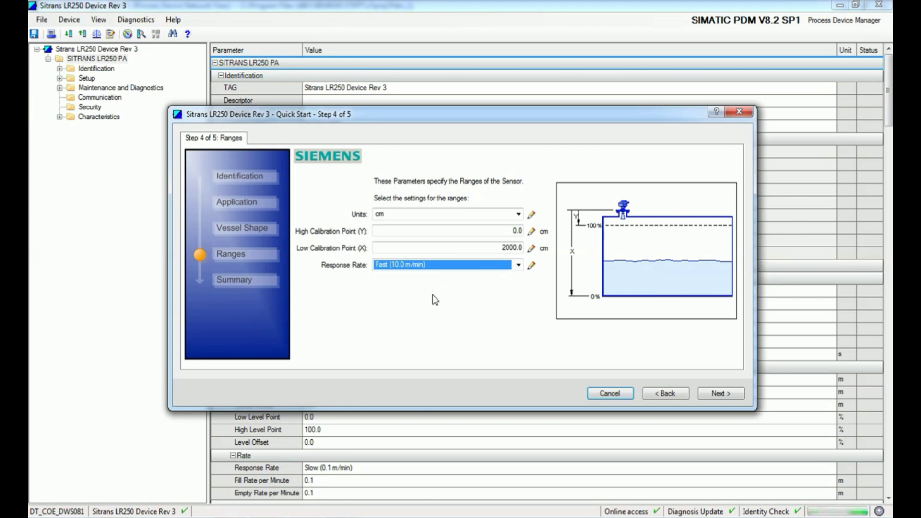
{"action": "left_click", "coordinate": [736, 395]}
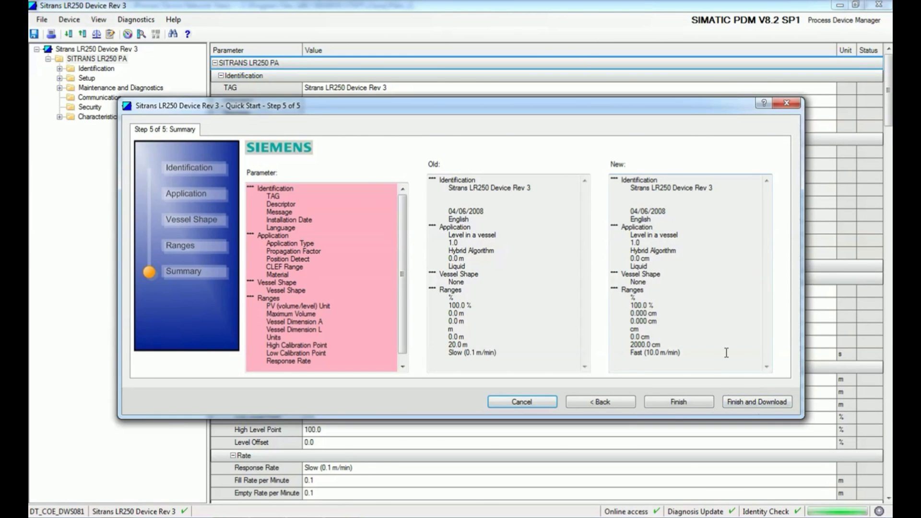
Finish the wizard with a download to the device, accept closing despite the invalid parameter, and close the message log
{"action": "left_click", "coordinate": [755, 402]}
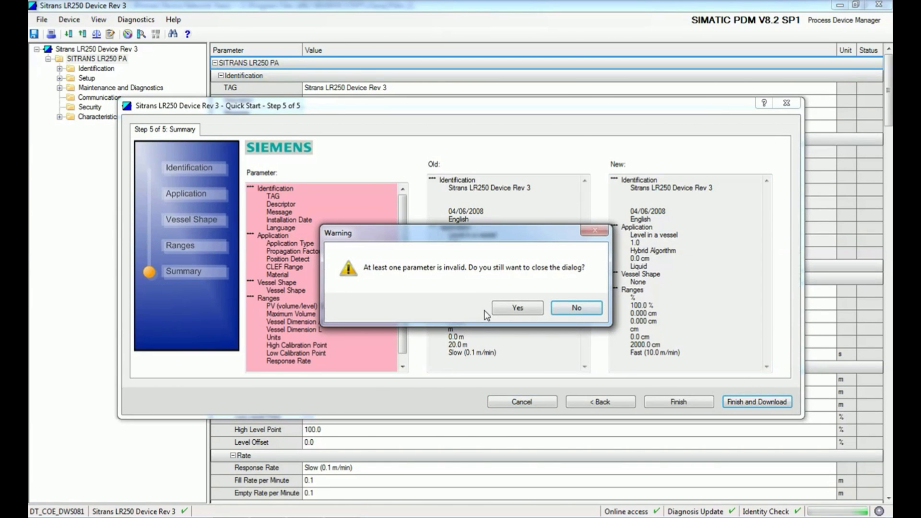
{"action": "left_click", "coordinate": [518, 309]}
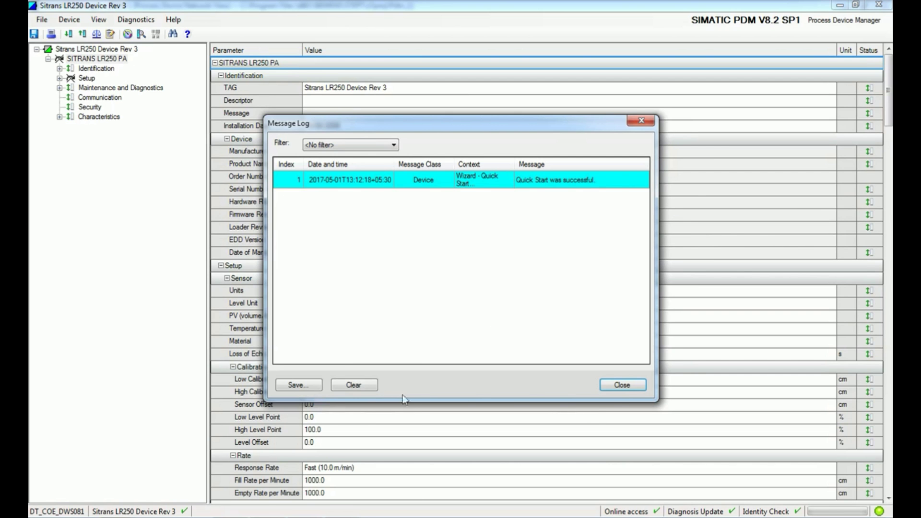
{"action": "left_click", "coordinate": [622, 385]}
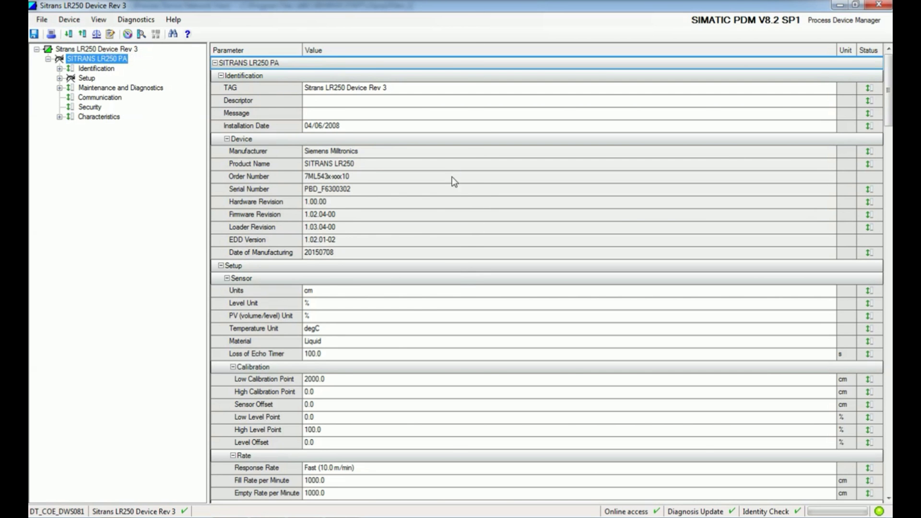
Upload the parameters of the Sitrans LR250 Device Rev 3 to the PG/PC and close the load dialog once finished
{"action": "scroll", "coordinate": [483, 372], "scroll_direction": "down", "scroll_amount": 11}
{"action": "scroll", "coordinate": [470, 365], "scroll_direction": "down", "scroll_amount": 11}
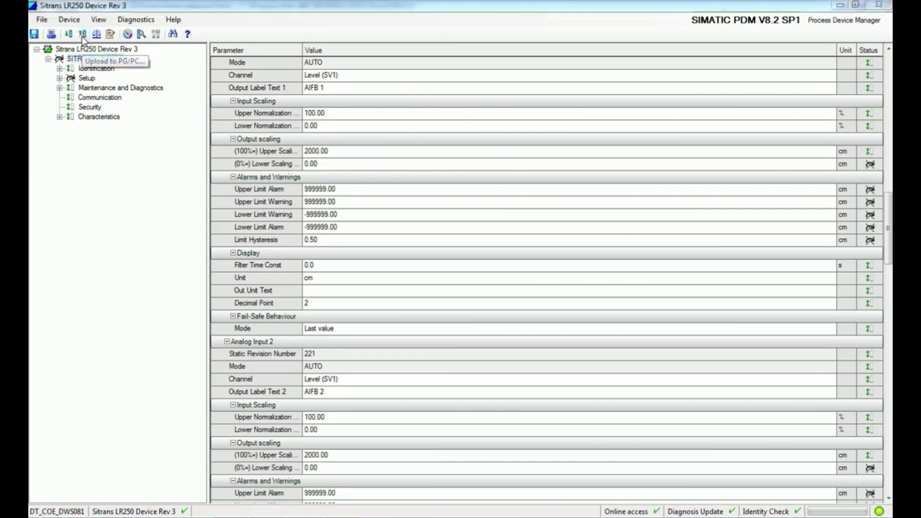
{"action": "left_click", "coordinate": [83, 35]}
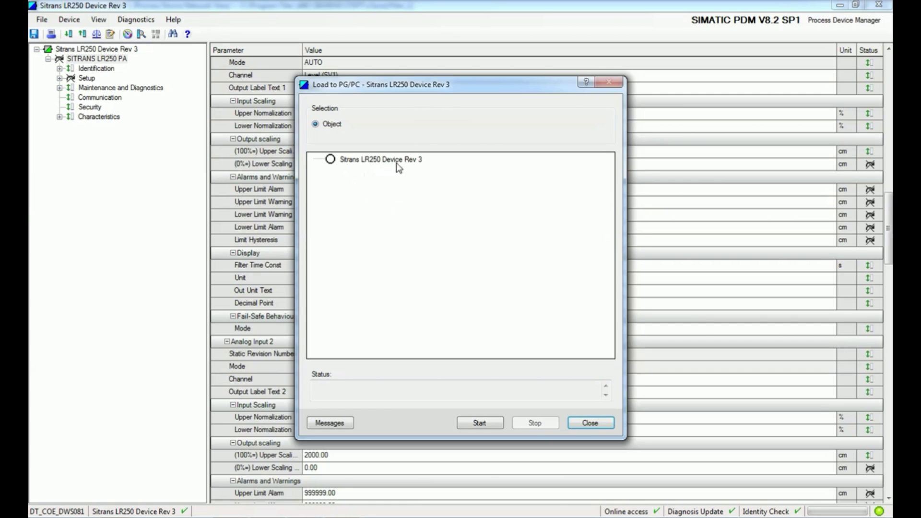
{"action": "left_click", "coordinate": [488, 428]}
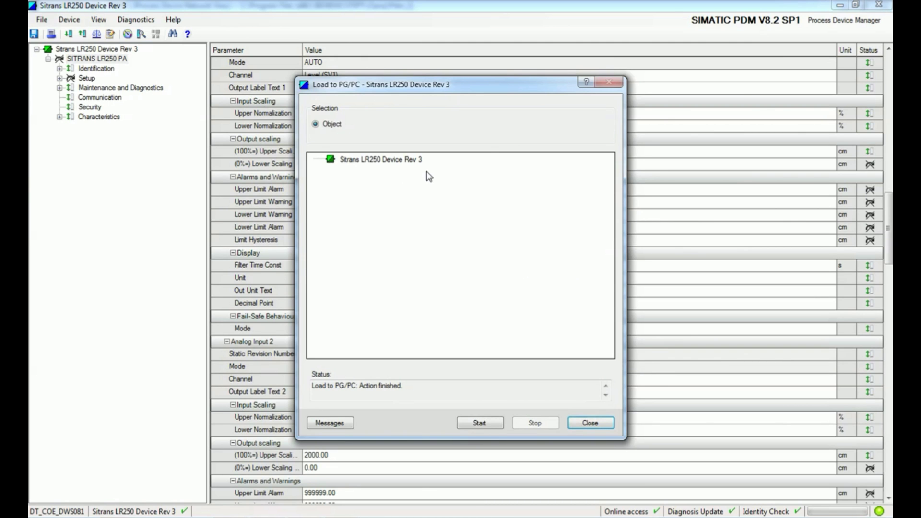
{"action": "left_click", "coordinate": [605, 425]}
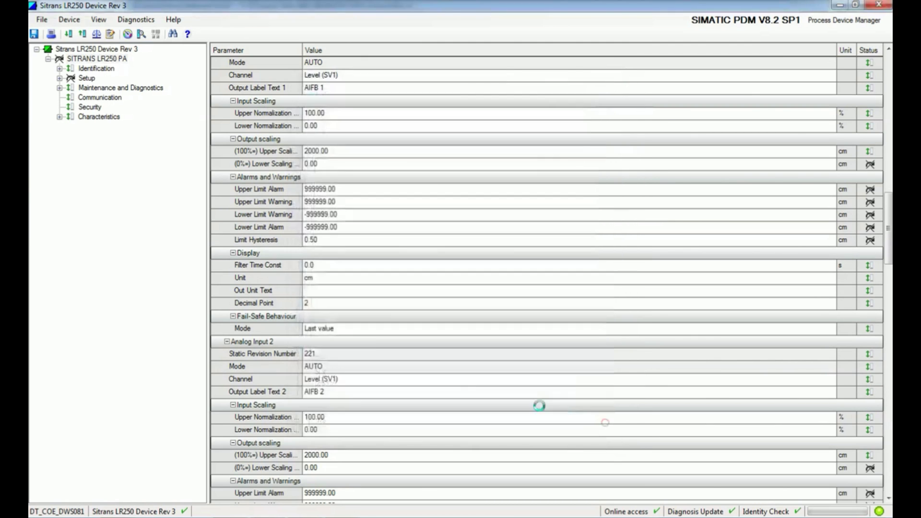
{"action": "left_click", "coordinate": [182, 236]}
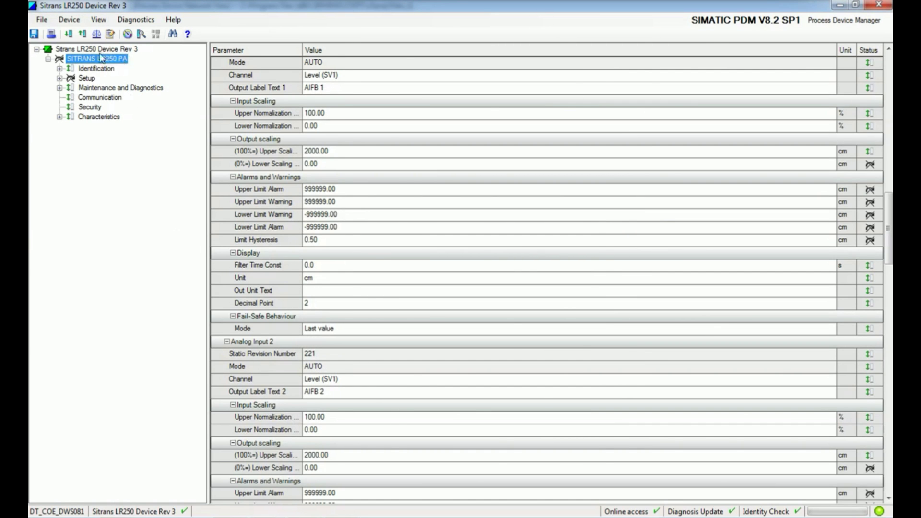
Open the online process variables of the Sitrans LR250 and examine the sensor values, both function blocks and the trend charts
{"action": "left_click", "coordinate": [127, 34]}
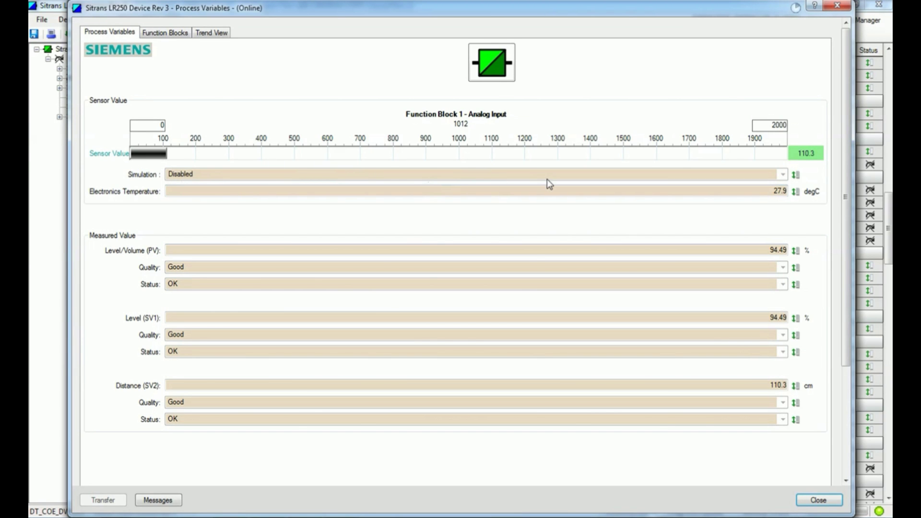
{"action": "mouse_move", "coordinate": [125, 255]}
{"action": "left_click", "coordinate": [165, 32]}
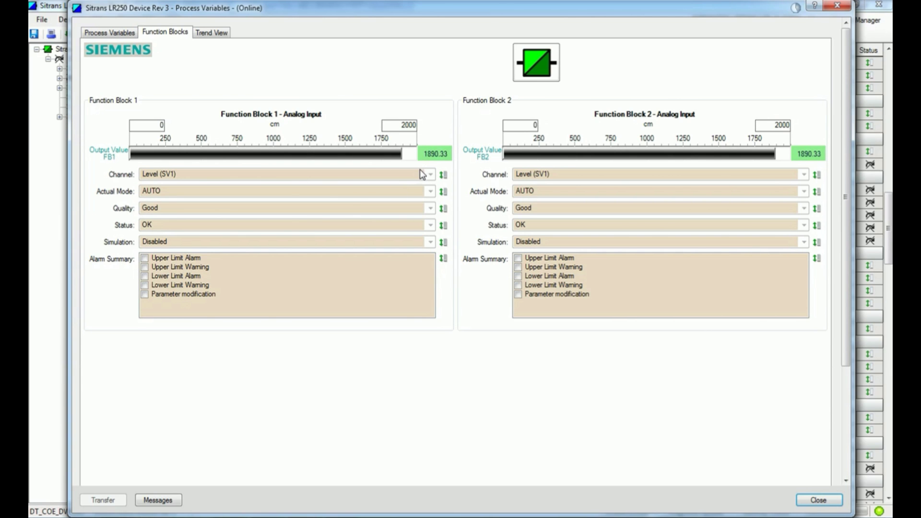
{"action": "left_click", "coordinate": [215, 33]}
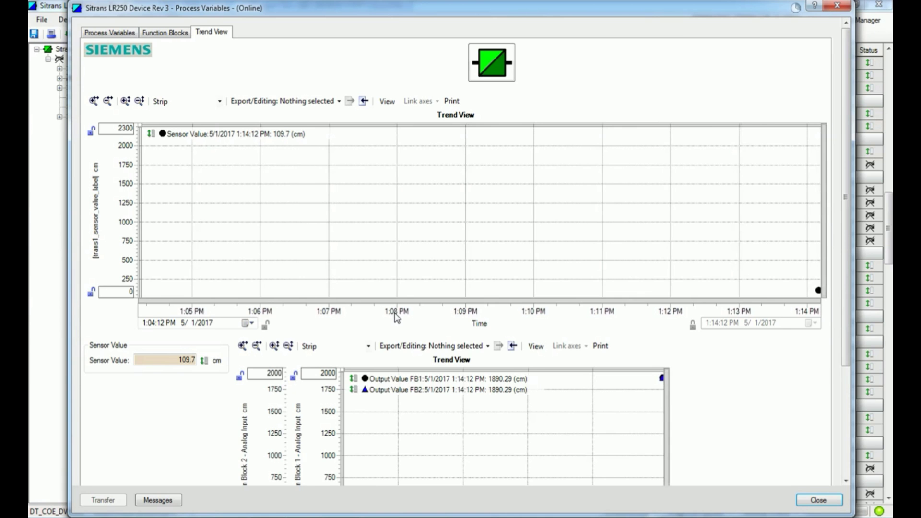
{"action": "scroll", "coordinate": [784, 401], "scroll_direction": "down", "scroll_amount": 4}
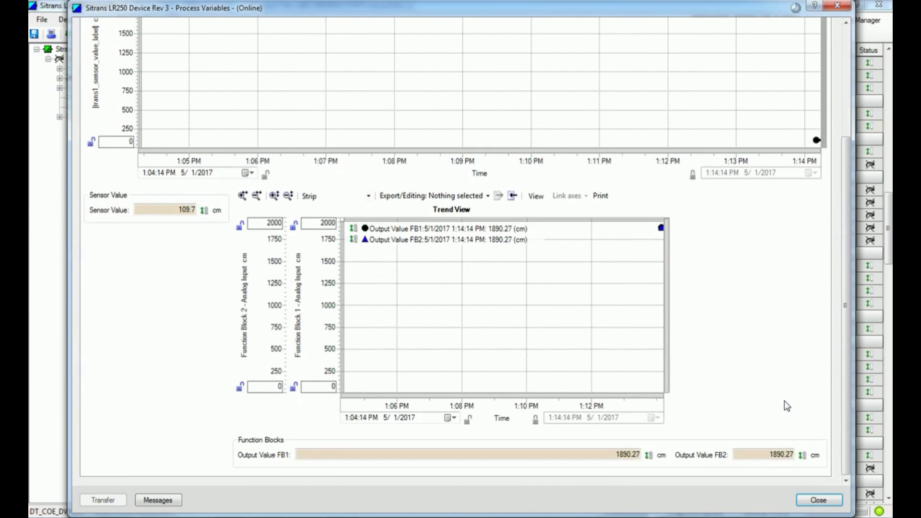
{"action": "scroll", "coordinate": [785, 401], "scroll_direction": "up", "scroll_amount": 2}
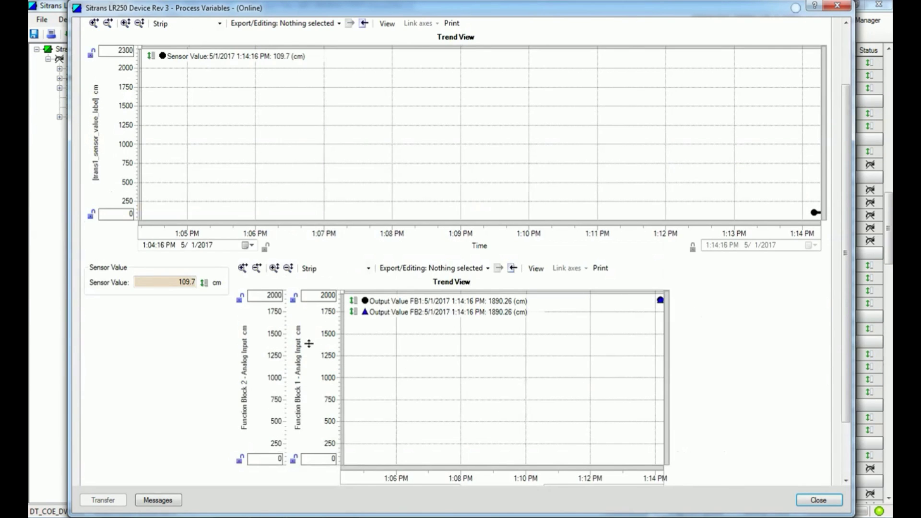